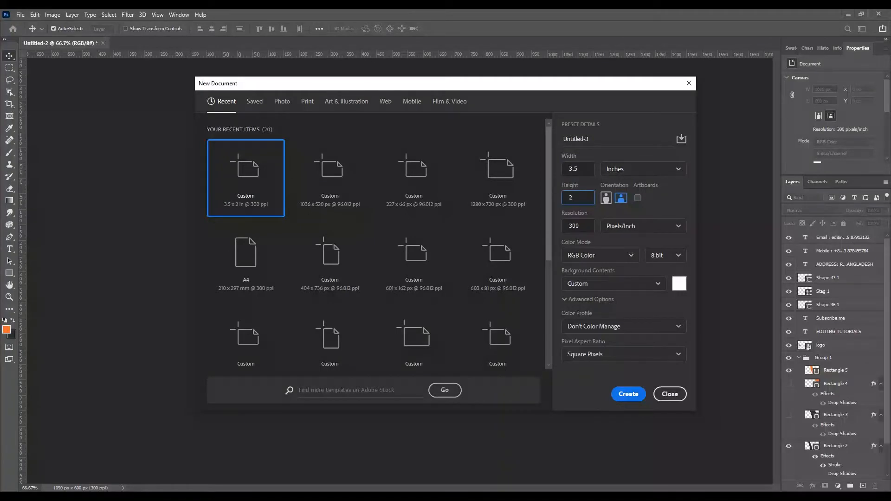
Create a new 3.5 × 2 inch landscape document at 300 pixels/inch in RGB Color with a white background.
{"action": "key", "text": "Tab"}
{"action": "type", "text": "30"}
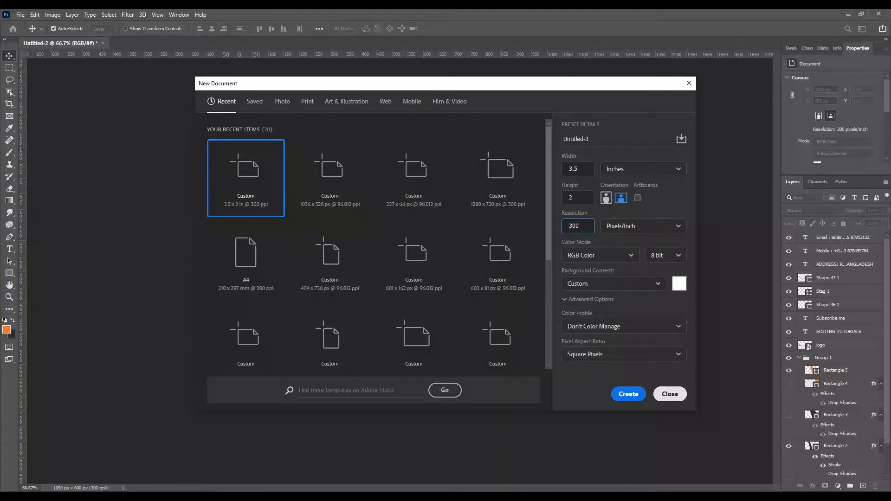
{"action": "left_click", "coordinate": [629, 394]}
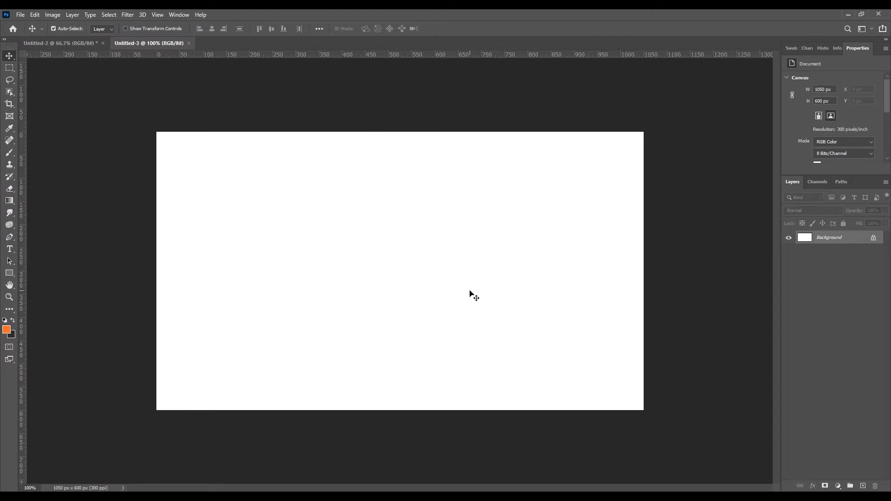
Draw an orange rectangle about 422 × 661 px over the left part of the canvas, extending past its top, left and bottom edges.
{"action": "left_click", "coordinate": [10, 275]}
{"action": "left_click", "coordinate": [43, 272]}
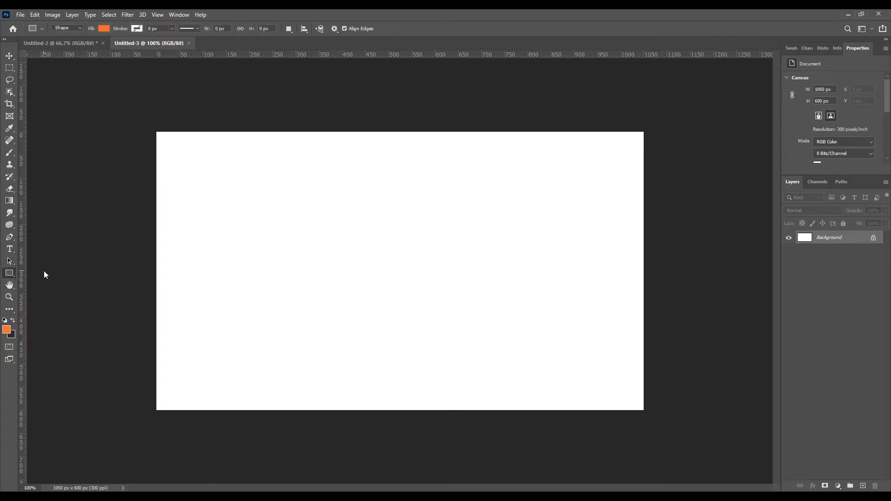
{"action": "right_click", "coordinate": [11, 273]}
{"action": "left_click", "coordinate": [33, 274]}
{"action": "right_click", "coordinate": [9, 274]}
{"action": "left_click", "coordinate": [38, 274]}
{"action": "left_click_drag", "start_coordinate": [130, 117], "coordinate": [325, 423]}
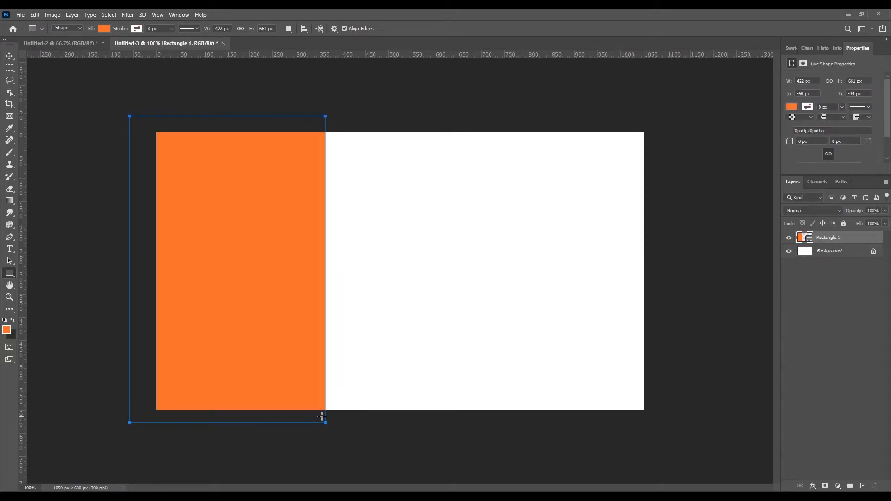
{"action": "left_click", "coordinate": [9, 55]}
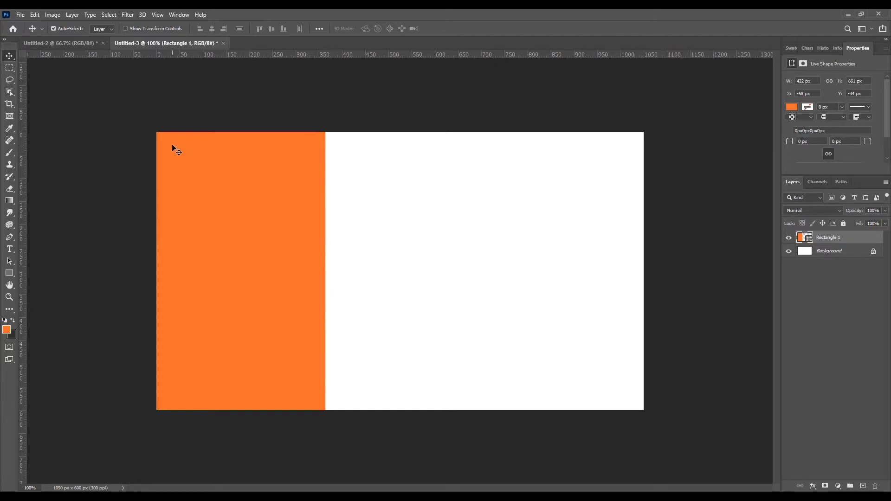
Set the rectangle's fill colour to orange f46e2f, sampled from the shape itself.
{"action": "left_click", "coordinate": [9, 273]}
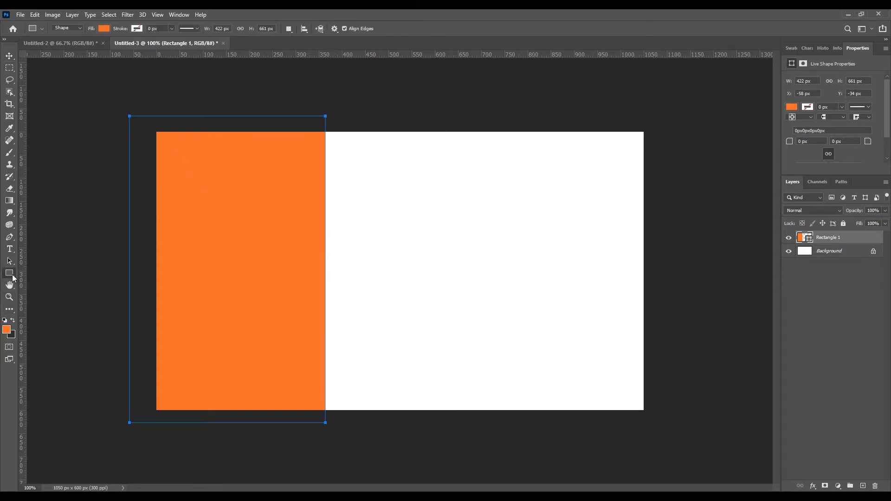
{"action": "left_click", "coordinate": [104, 29]}
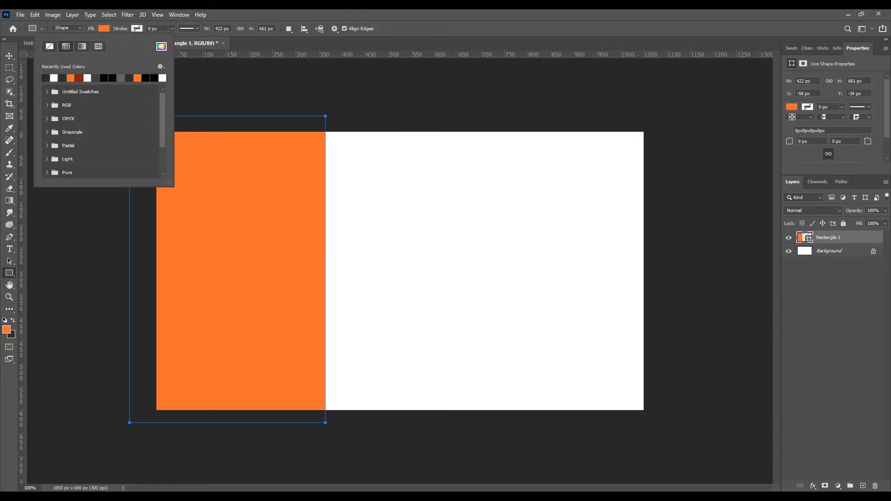
{"action": "left_click", "coordinate": [161, 46]}
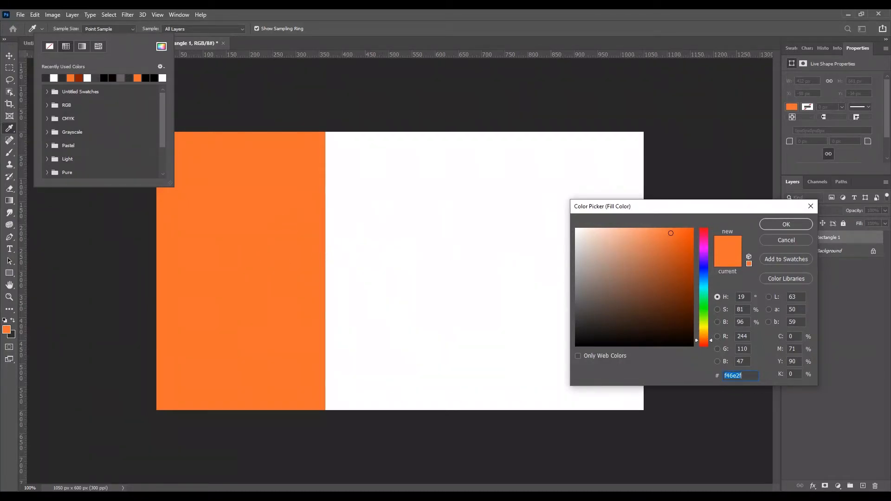
{"action": "type", "text": "2e1205"}
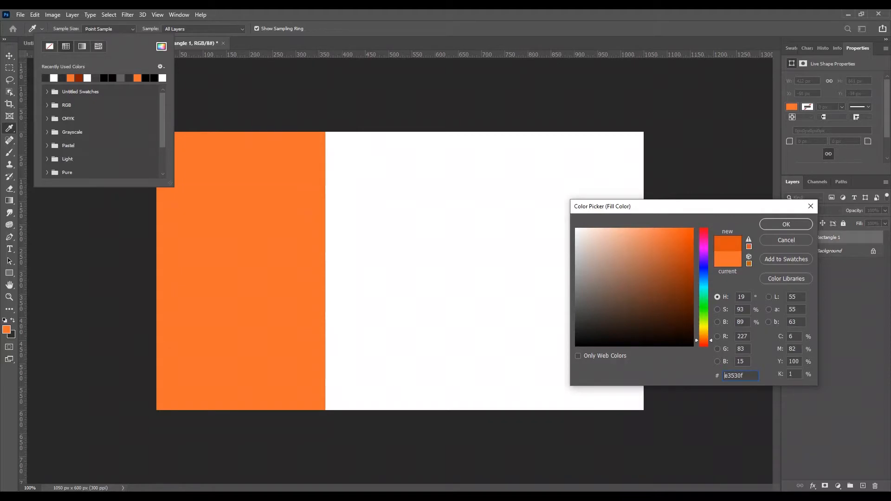
{"action": "type", "text": "d63e54"}
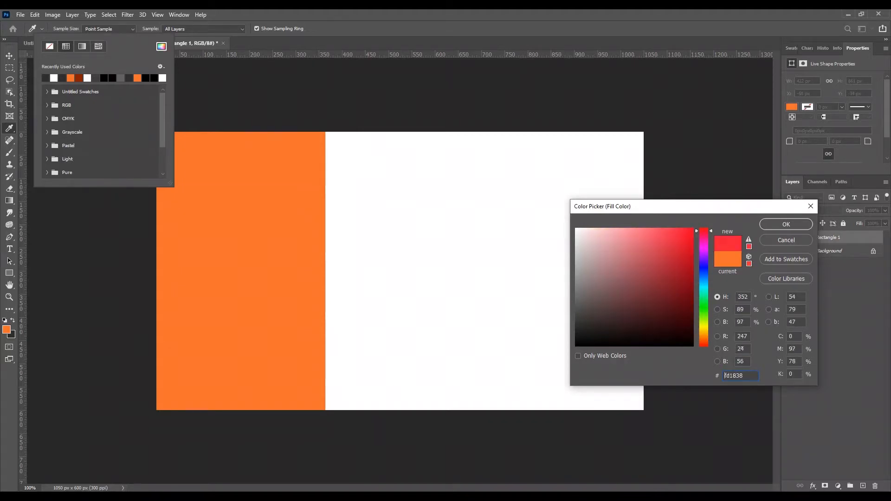
{"action": "left_click", "coordinate": [277, 276]}
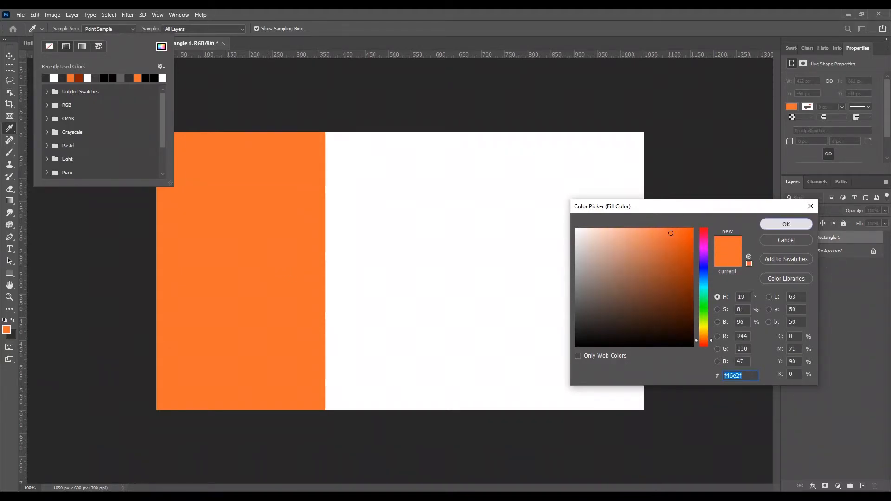
{"action": "left_click", "coordinate": [786, 224]}
{"action": "left_click", "coordinate": [204, 82]}
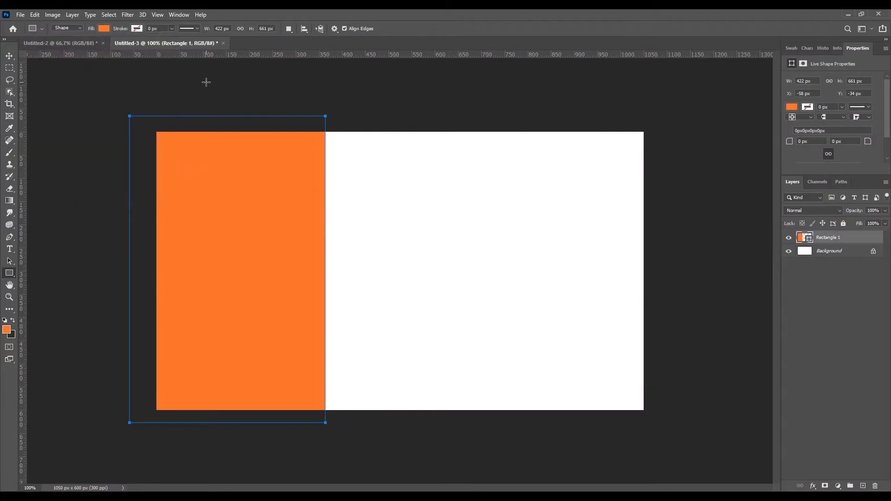
{"action": "key", "text": "Escape"}
Move the orange rectangle 50 px to the right.
{"action": "key", "text": "v"}
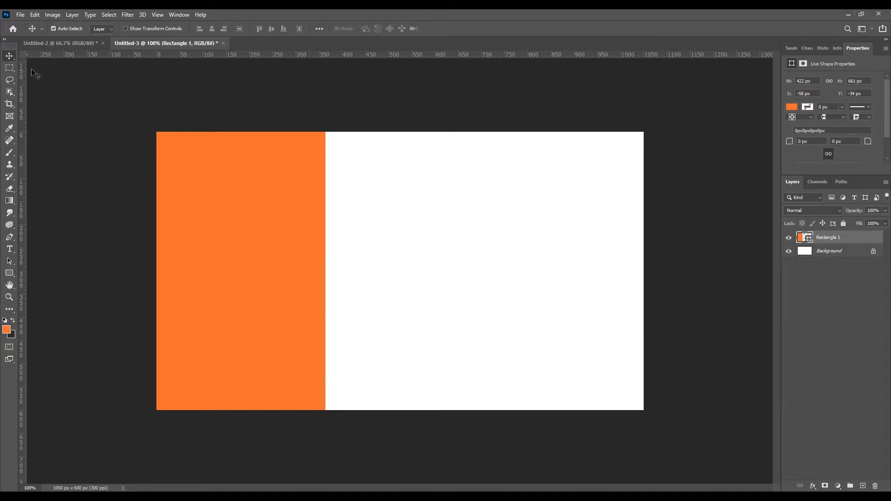
{"action": "key", "text": "shift+Right"}
{"action": "key", "text": "shift+Right"}
{"action": "key", "text": "shift+Right"}
{"action": "key", "text": "shift+Right"}
{"action": "key", "text": "shift+Right"}
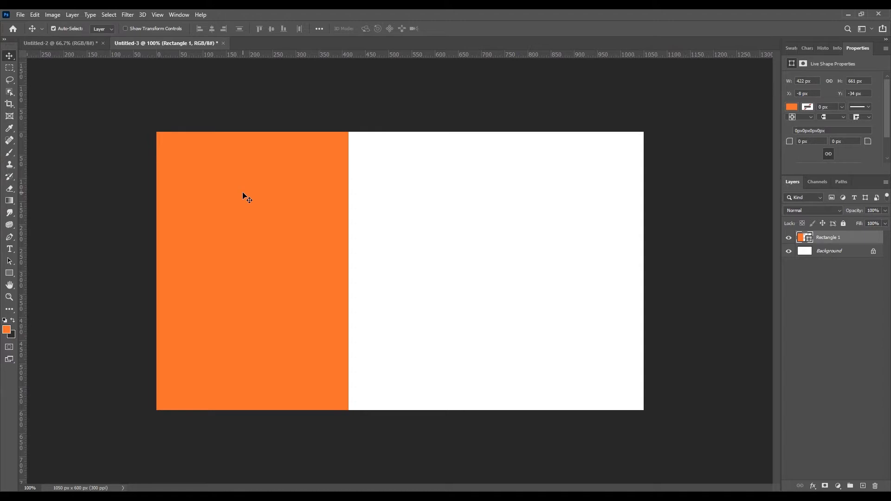
Distort the orange rectangle by pulling its upper-right corner inward so that its right edge slants about 15°.
{"action": "key", "text": "ctrl+t"}
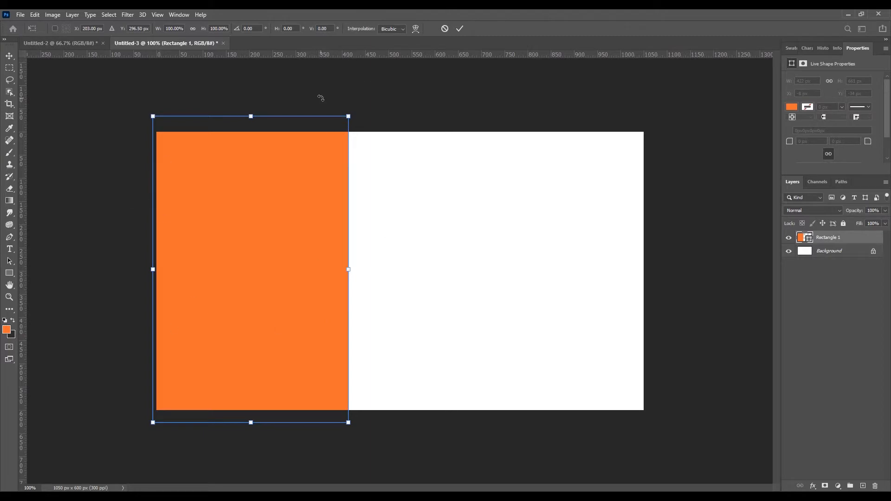
{"action": "right_click", "coordinate": [319, 137]}
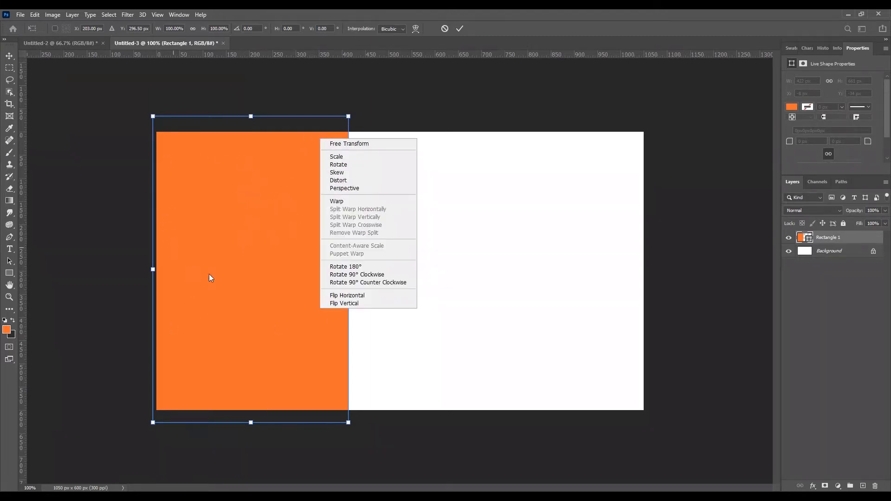
{"action": "left_click", "coordinate": [339, 181]}
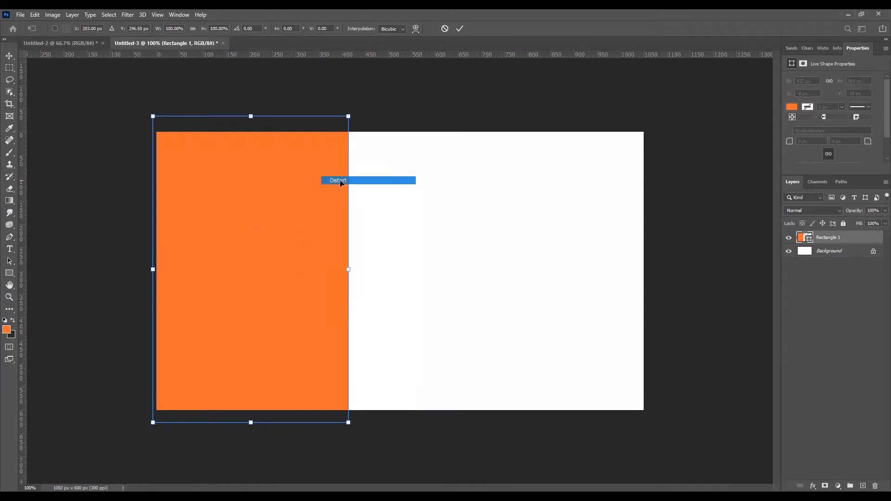
{"action": "right_click", "coordinate": [290, 184]}
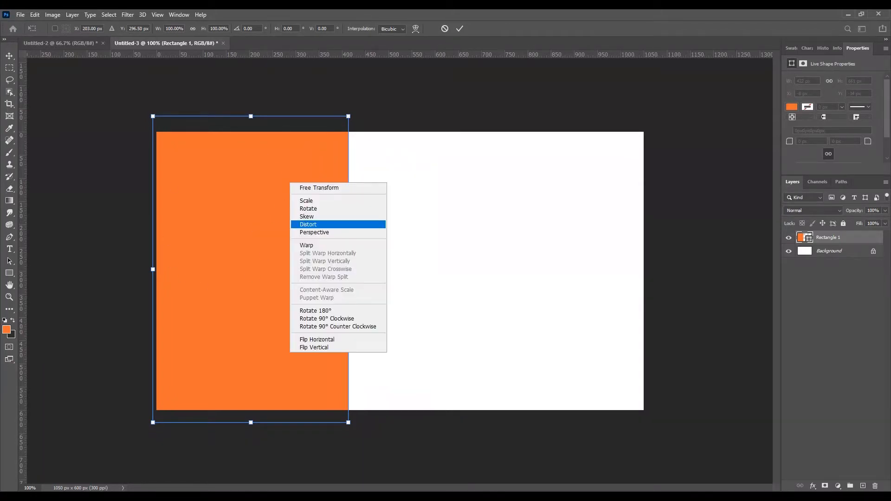
{"action": "left_click", "coordinate": [325, 224]}
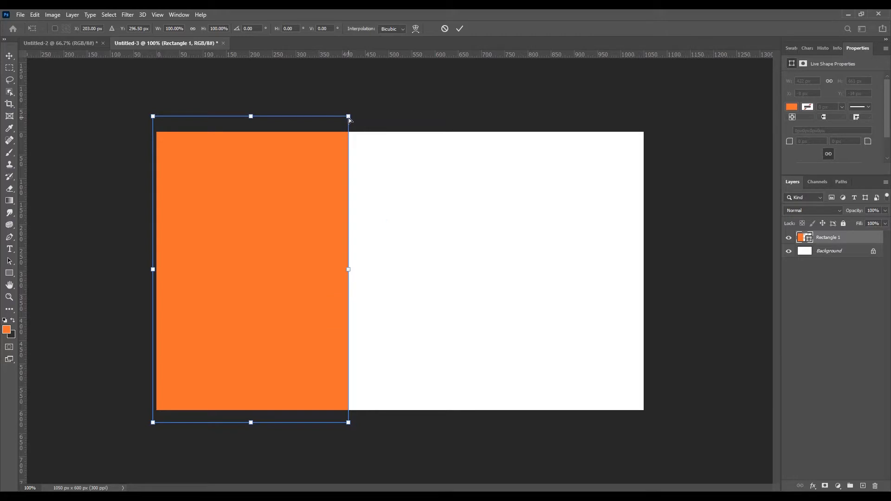
{"action": "left_click_drag", "start_coordinate": [349, 118], "coordinate": [267, 122]}
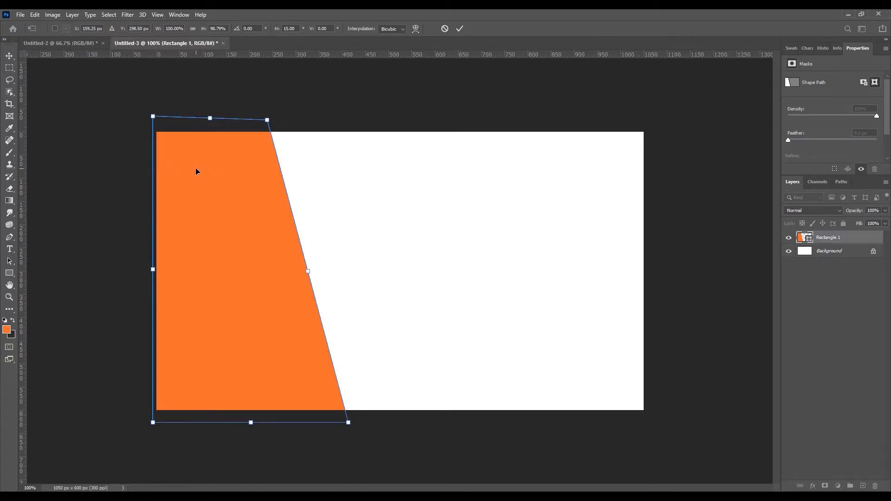
{"action": "key", "text": "Return"}
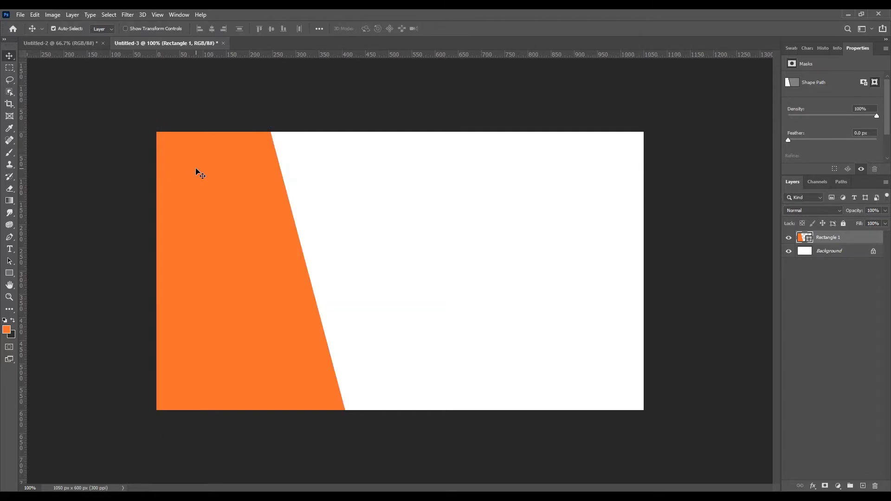
Draw a second rectangle about 245 × 659 px beside the orange shape, overlapping its lower part, and fill it with near-black grey.
{"action": "left_click", "coordinate": [10, 273]}
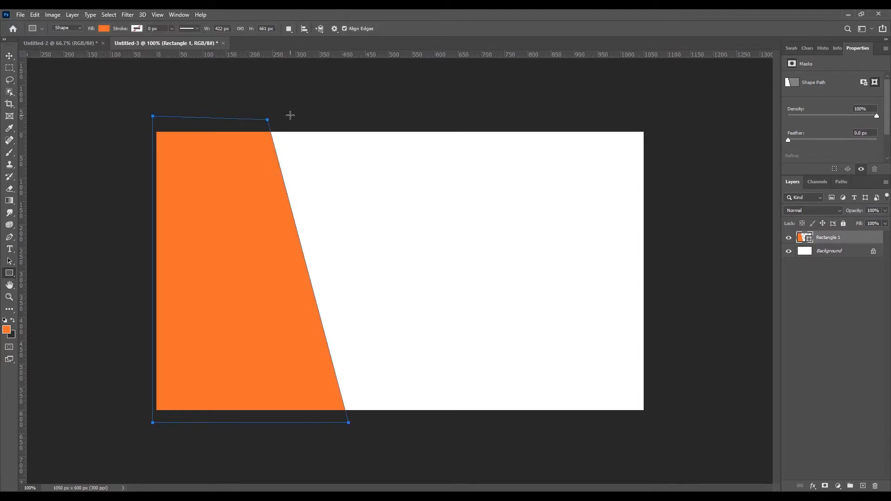
{"action": "left_click_drag", "start_coordinate": [316, 114], "coordinate": [429, 420]}
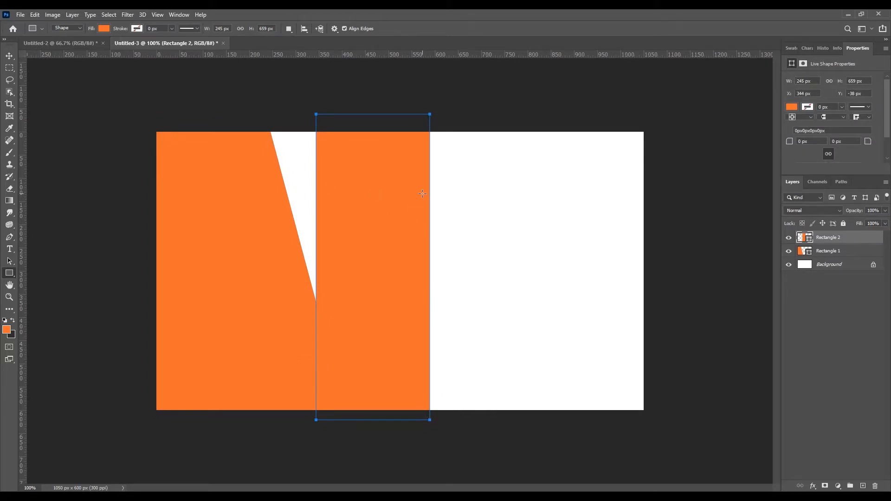
{"action": "left_click", "coordinate": [104, 29]}
{"action": "left_click", "coordinate": [161, 46]}
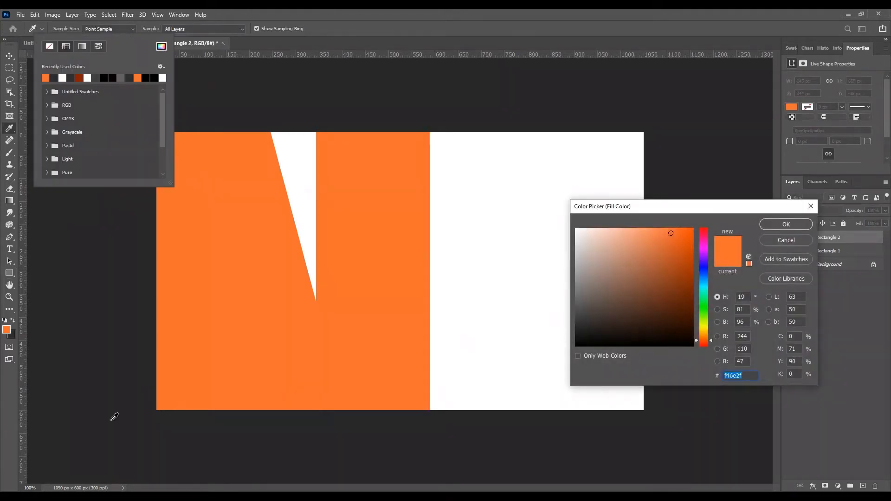
{"action": "left_click", "coordinate": [17, 330]}
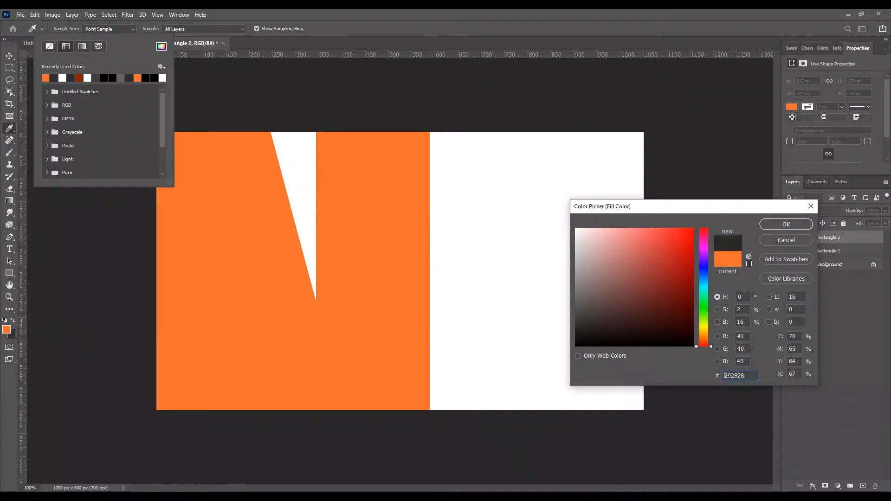
{"action": "left_click_drag", "start_coordinate": [576, 328], "coordinate": [577, 329]}
{"action": "left_click", "coordinate": [786, 224]}
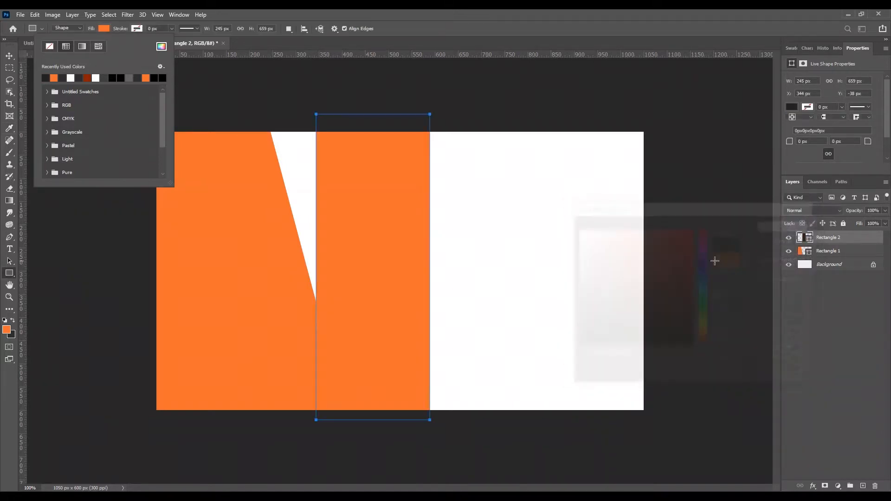
{"action": "left_click", "coordinate": [9, 56]}
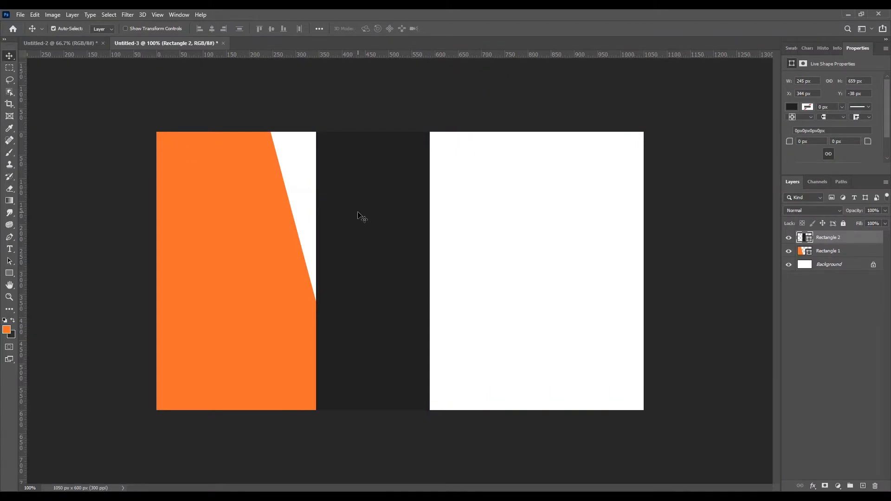
Distort the dark rectangle by moving its two left corners so that its left edge follows the orange shape's slanted right edge.
{"action": "key", "text": "ctrl+t"}
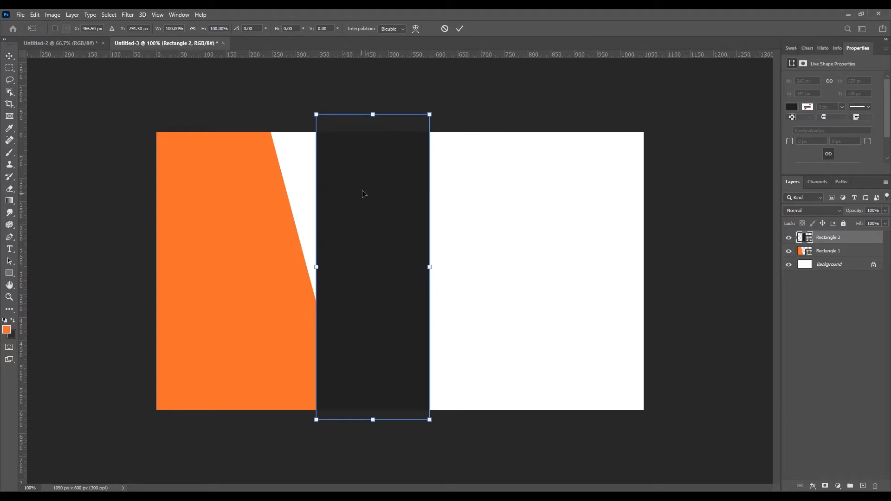
{"action": "right_click", "coordinate": [378, 179]}
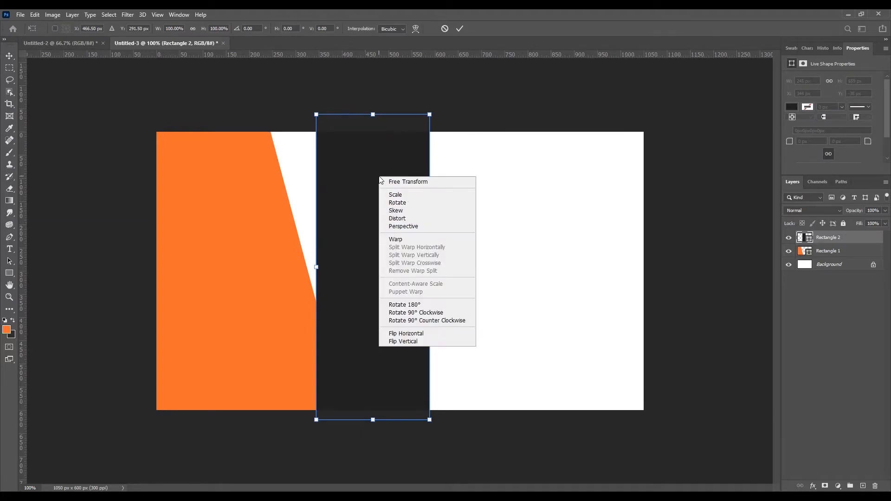
{"action": "left_click", "coordinate": [396, 218]}
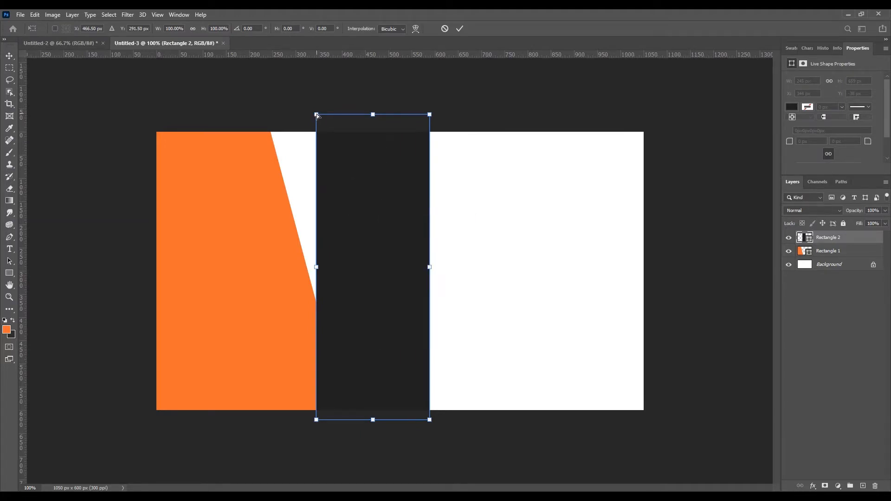
{"action": "left_click_drag", "start_coordinate": [316, 114], "coordinate": [269, 116]}
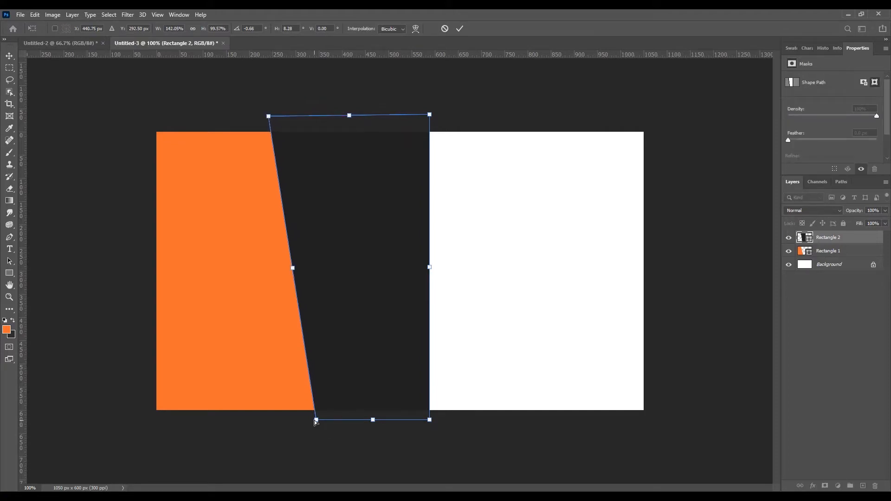
{"action": "left_click_drag", "start_coordinate": [316, 420], "coordinate": [348, 422]}
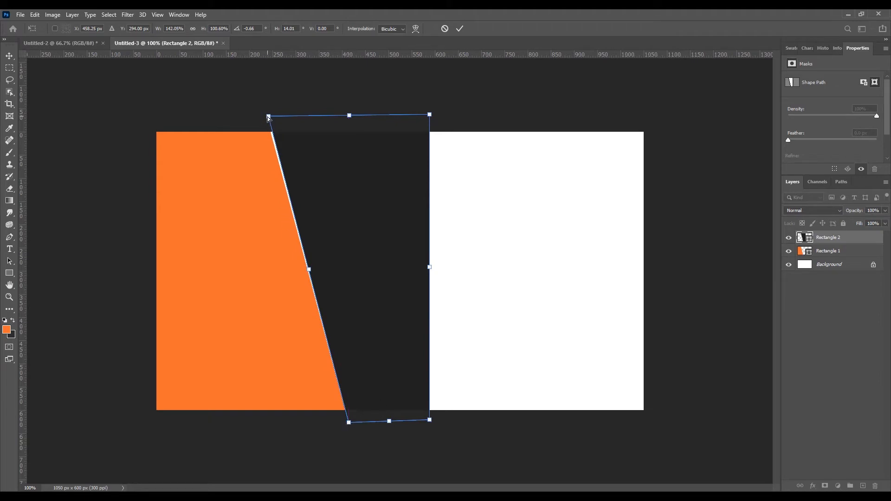
{"action": "left_click_drag", "start_coordinate": [269, 117], "coordinate": [266, 116]}
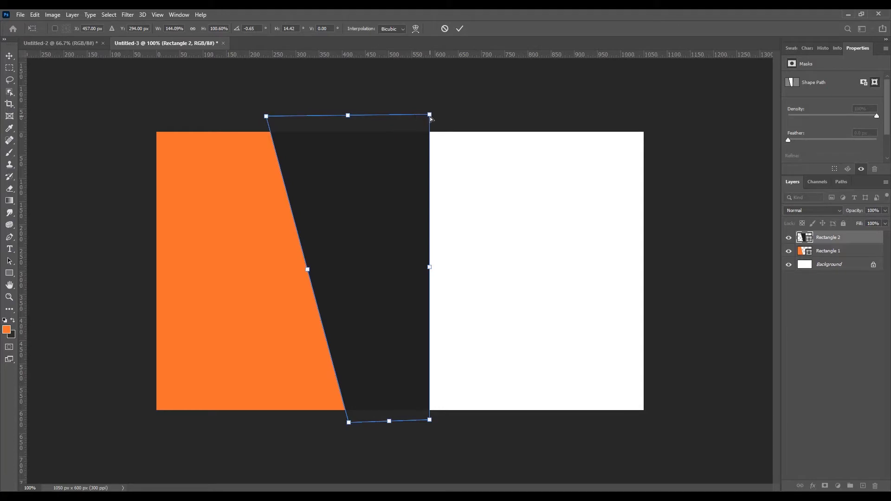
Pull the dark shape's upper-right corner inward and shift its lower corners outward to form a slanted band of roughly even width.
{"action": "left_click_drag", "start_coordinate": [430, 115], "coordinate": [334, 118]}
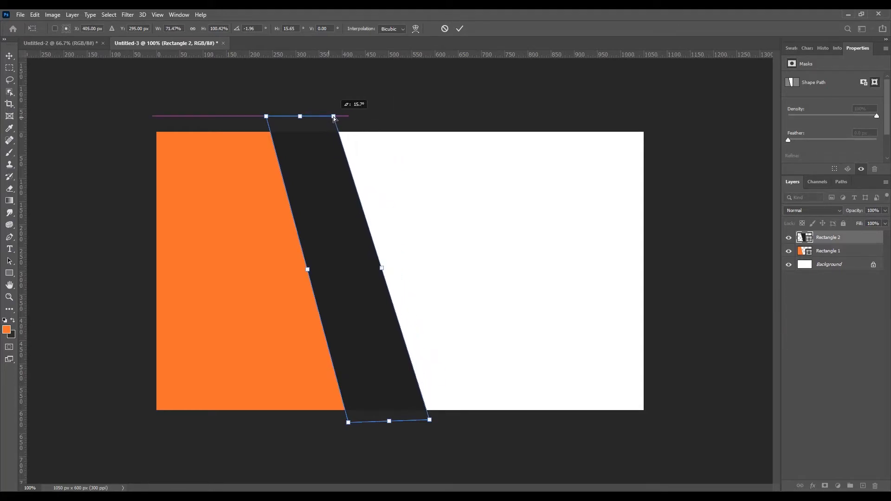
{"action": "left_click_drag", "start_coordinate": [430, 420], "coordinate": [446, 418]}
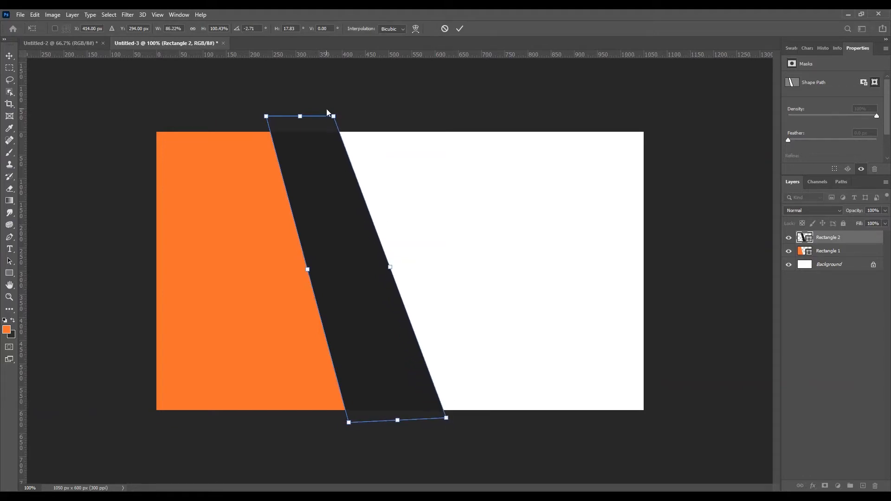
{"action": "left_click_drag", "start_coordinate": [335, 118], "coordinate": [344, 119]}
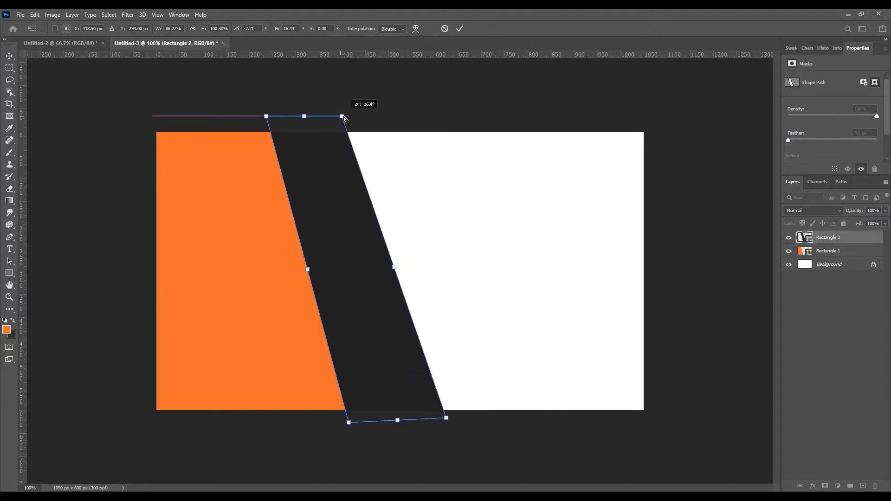
{"action": "left_click_drag", "start_coordinate": [348, 422], "coordinate": [371, 426]}
{"action": "key", "text": "Return"}
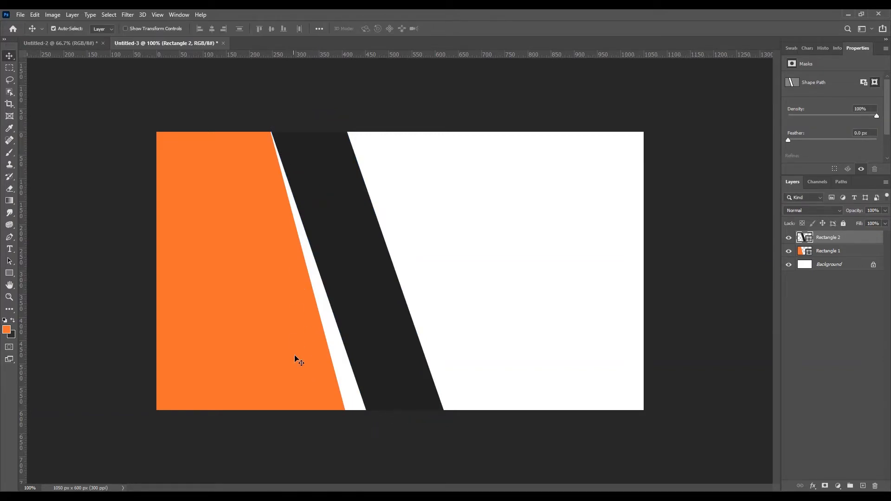
Distort the orange shape in Rectangle 1 by pulling its lower-right corner outward until its slanted edge meets the dark band.
{"action": "left_click", "coordinate": [821, 253]}
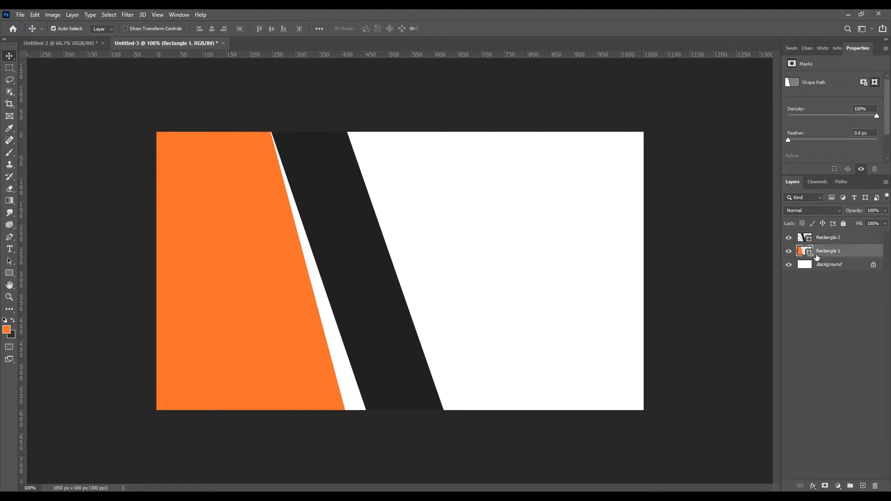
{"action": "key", "text": "ctrl+t"}
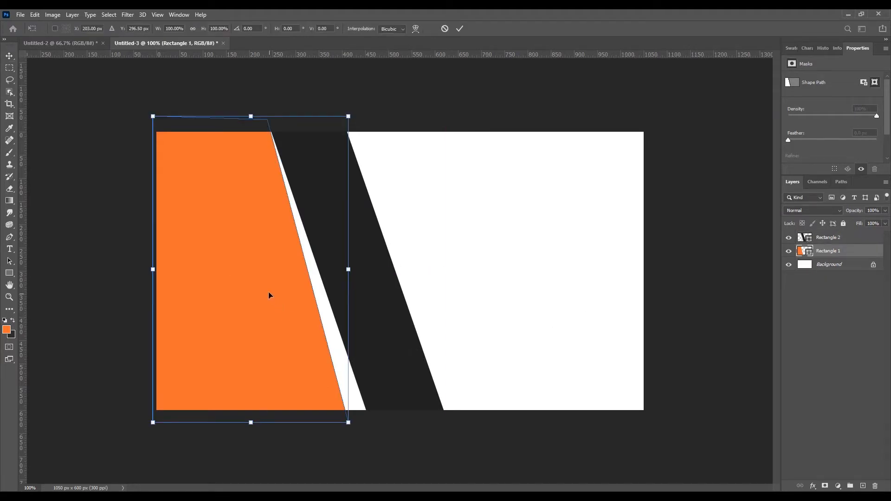
{"action": "right_click", "coordinate": [271, 259]}
{"action": "left_click", "coordinate": [297, 296]}
{"action": "left_click_drag", "start_coordinate": [349, 424], "coordinate": [372, 422]}
{"action": "key", "text": "Return"}
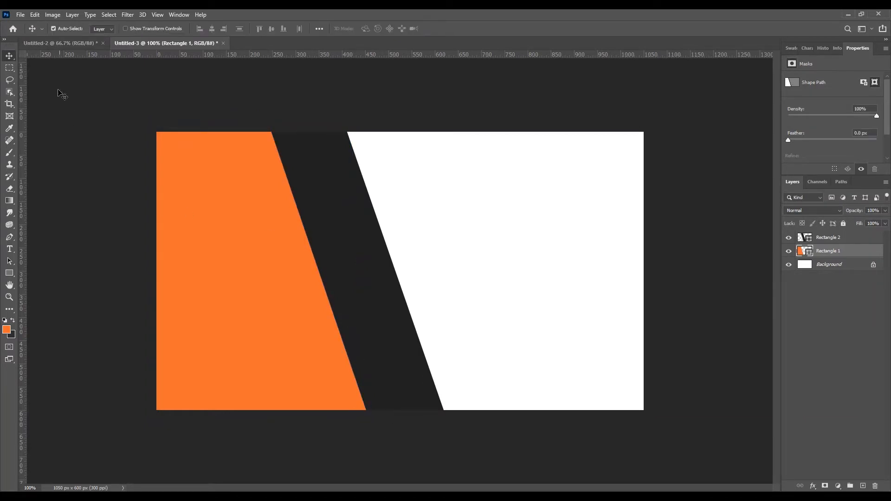
Add a Stroke layer effect of 8 px to the dark band in Rectangle 2.
{"action": "left_click", "coordinate": [835, 239]}
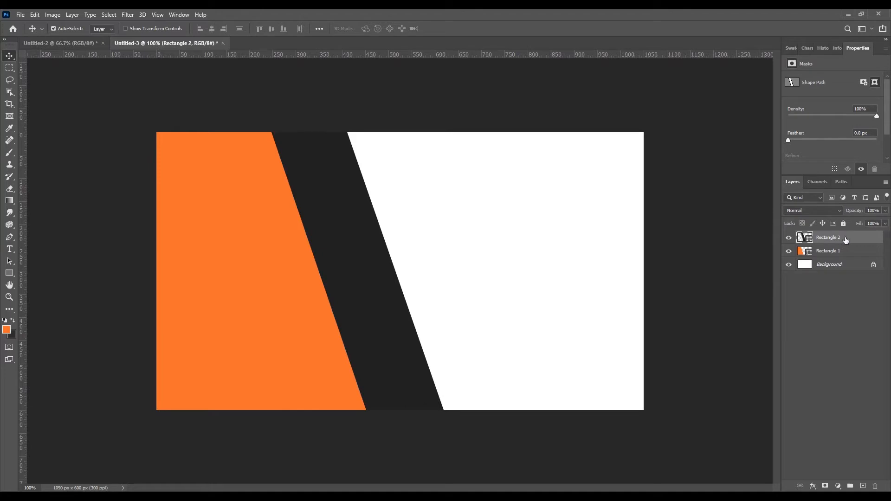
{"action": "right_click", "coordinate": [845, 240]}
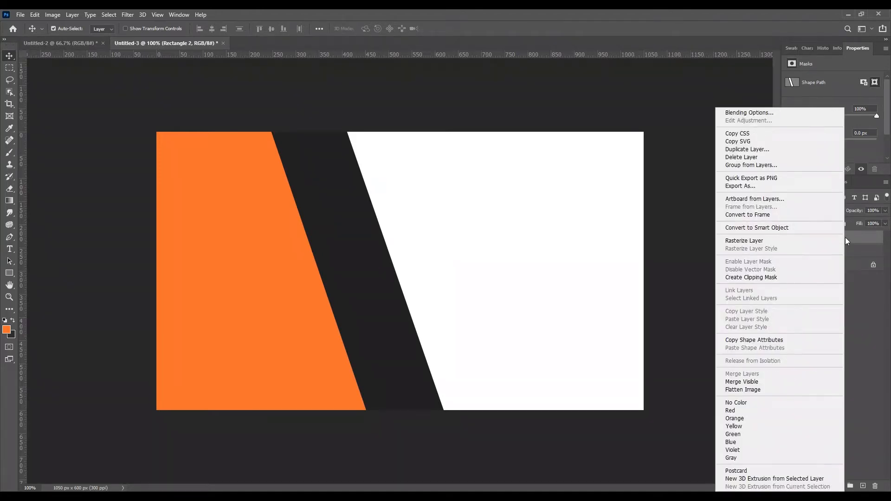
{"action": "left_click", "coordinate": [745, 112]}
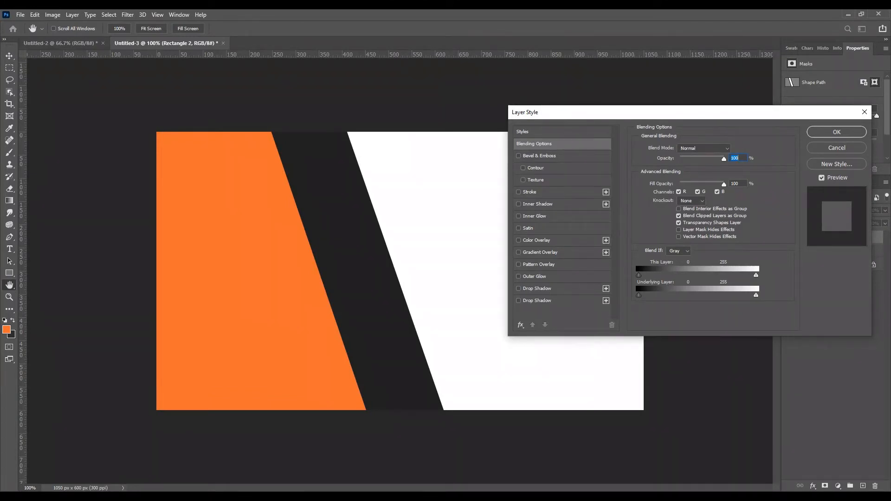
{"action": "left_click", "coordinate": [534, 192]}
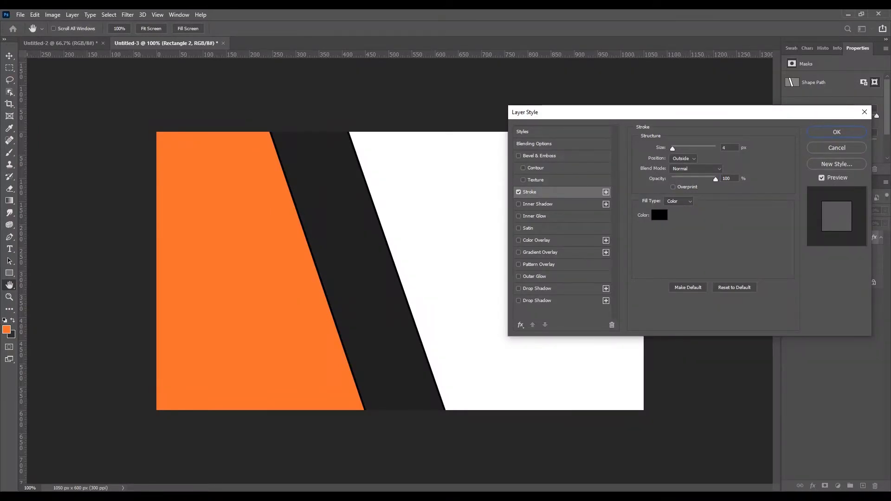
{"action": "left_click_drag", "start_coordinate": [673, 148], "coordinate": [674, 148]}
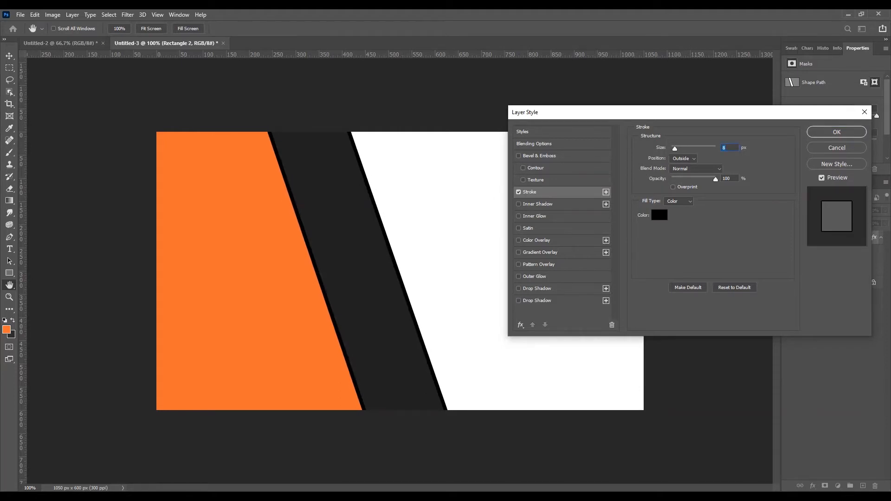
Try several stroke colours, settle on black for the dark band's stroke, and set the stroke position to Inside.
{"action": "left_click", "coordinate": [659, 215]}
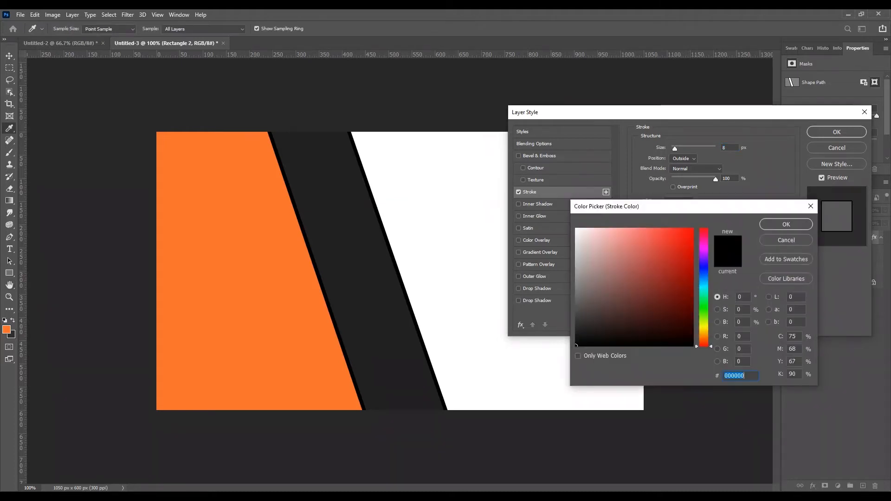
{"action": "left_click", "coordinate": [587, 256]}
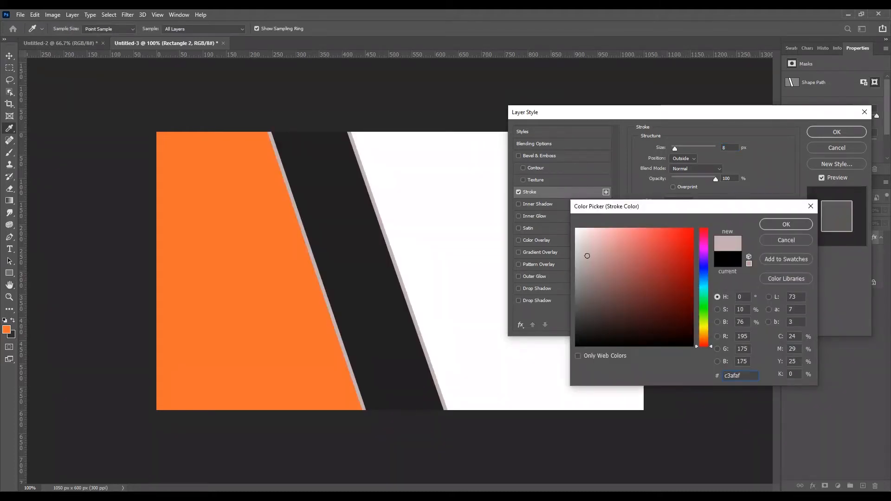
{"action": "left_click", "coordinate": [683, 231]}
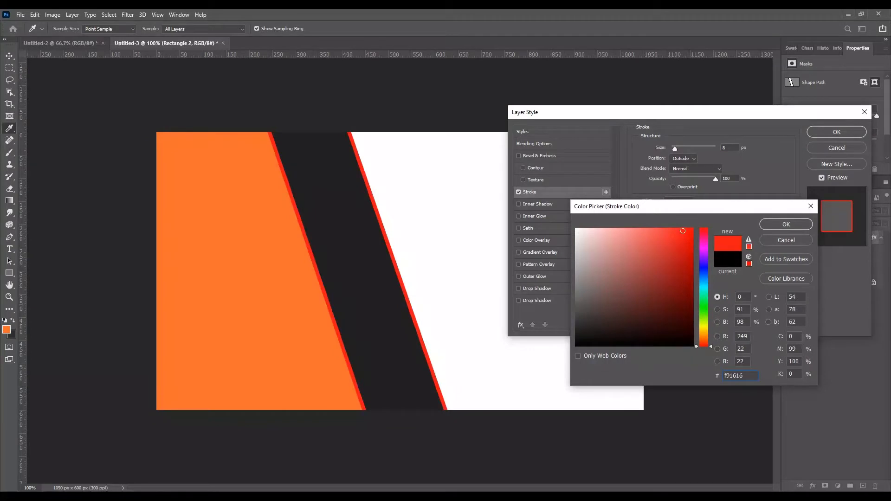
{"action": "left_click", "coordinate": [639, 265]}
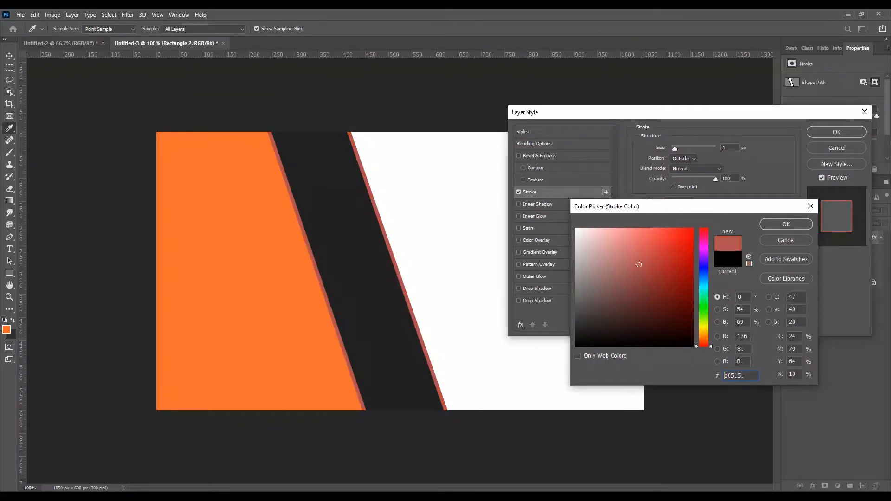
{"action": "left_click", "coordinate": [620, 346]}
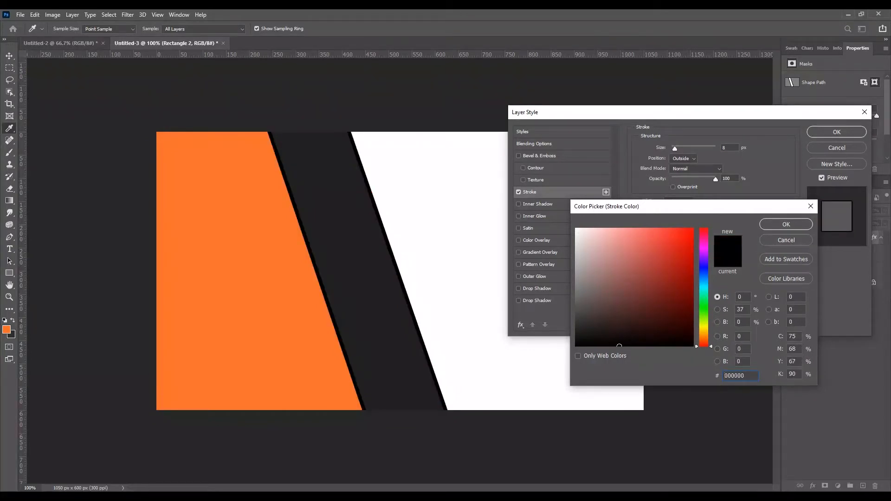
{"action": "left_click", "coordinate": [704, 317]}
{"action": "left_click", "coordinate": [704, 274]}
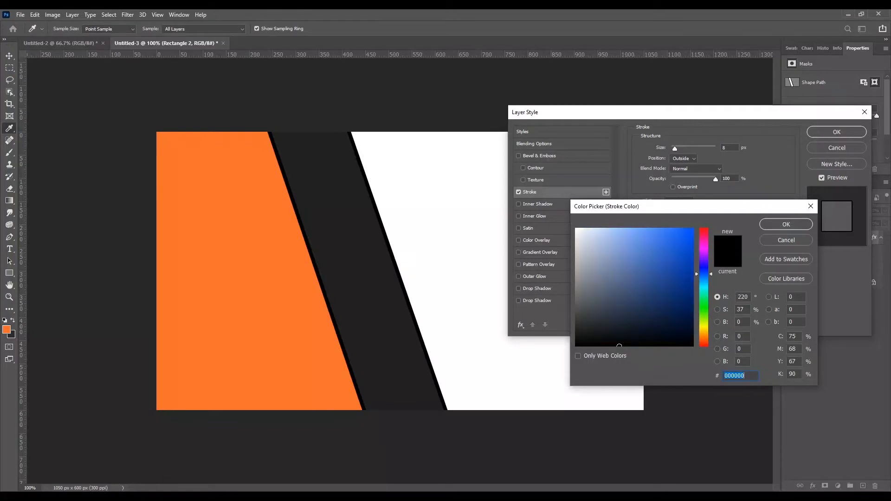
{"action": "mouse_move", "coordinate": [666, 274]}
{"action": "left_mouse_down"}
{"action": "mouse_move", "coordinate": [633, 238]}
{"action": "mouse_move", "coordinate": [598, 308]}
{"action": "mouse_move", "coordinate": [609, 346]}
{"action": "left_mouse_up"}
{"action": "key", "text": "Return"}
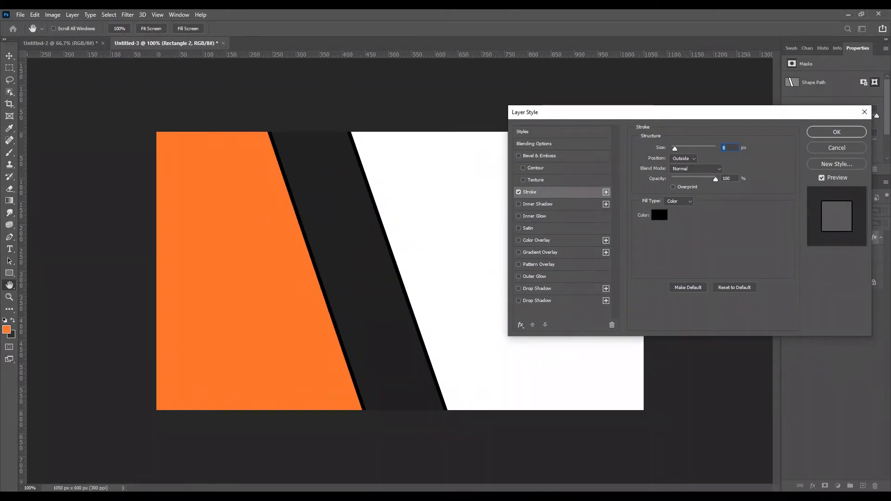
{"action": "left_click", "coordinate": [684, 159]}
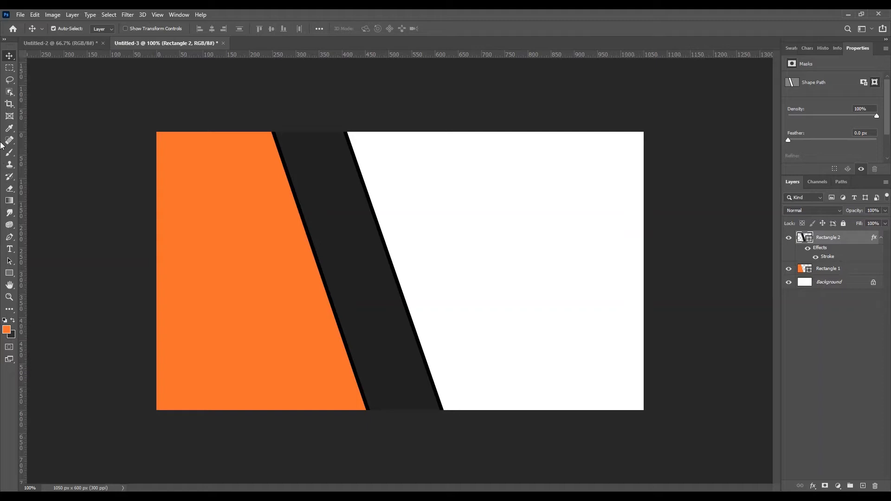
Draw a third rectangle about 206 × 667 px over the dark band's right part and fill it with orange f46e2f sampled from the first shape.
{"action": "left_click", "coordinate": [9, 273]}
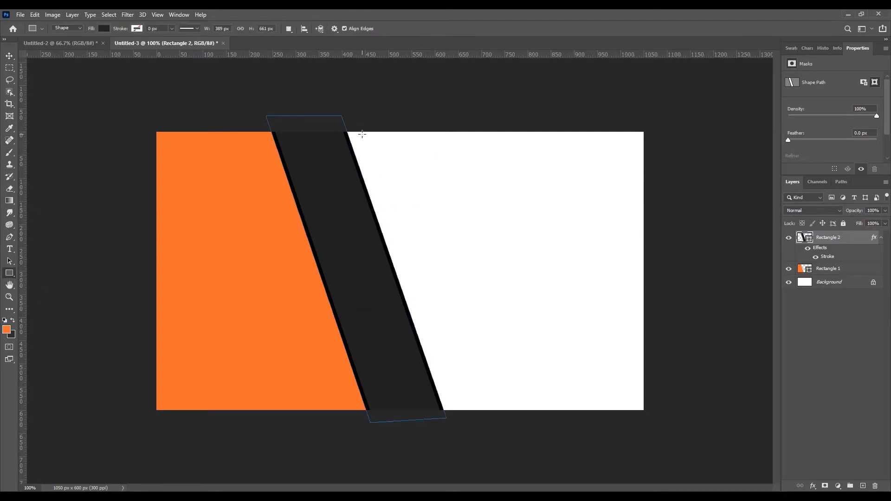
{"action": "left_click_drag", "start_coordinate": [349, 124], "coordinate": [445, 432]}
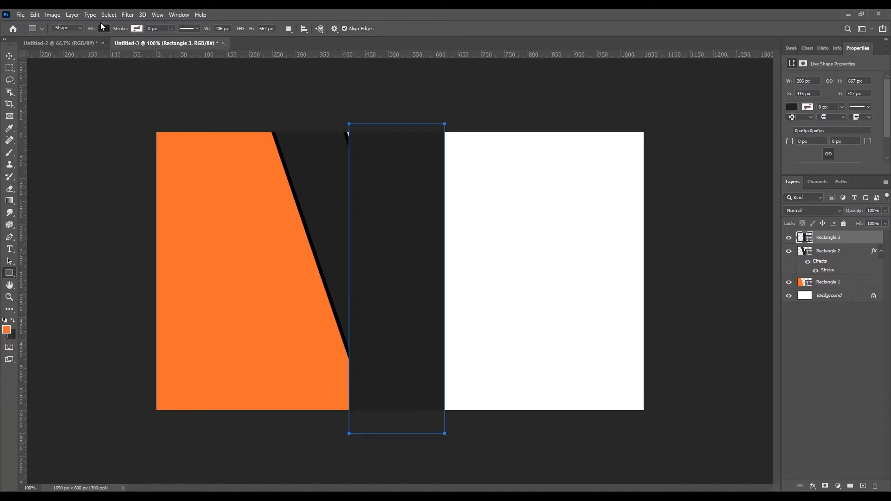
{"action": "left_click", "coordinate": [103, 30]}
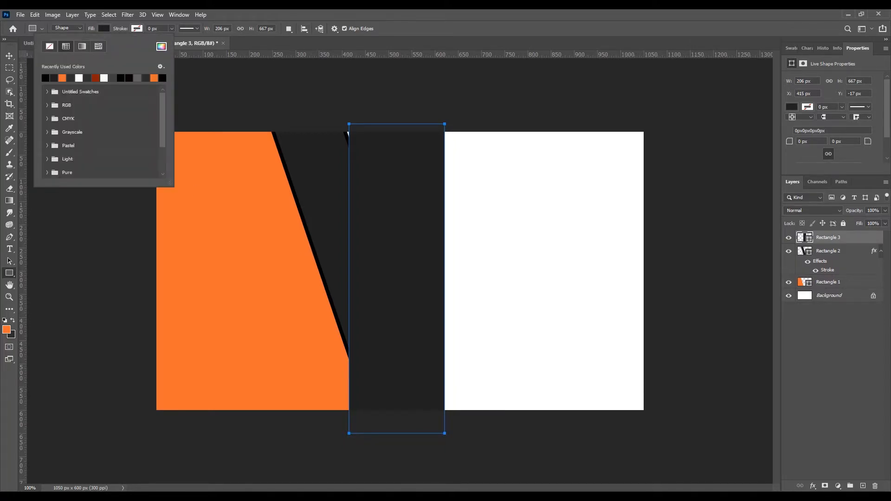
{"action": "left_click", "coordinate": [161, 46]}
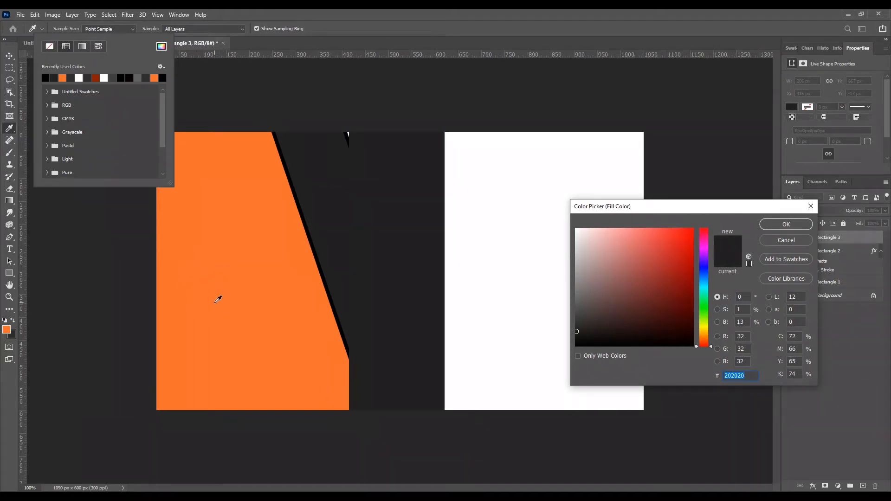
{"action": "left_click", "coordinate": [217, 299]}
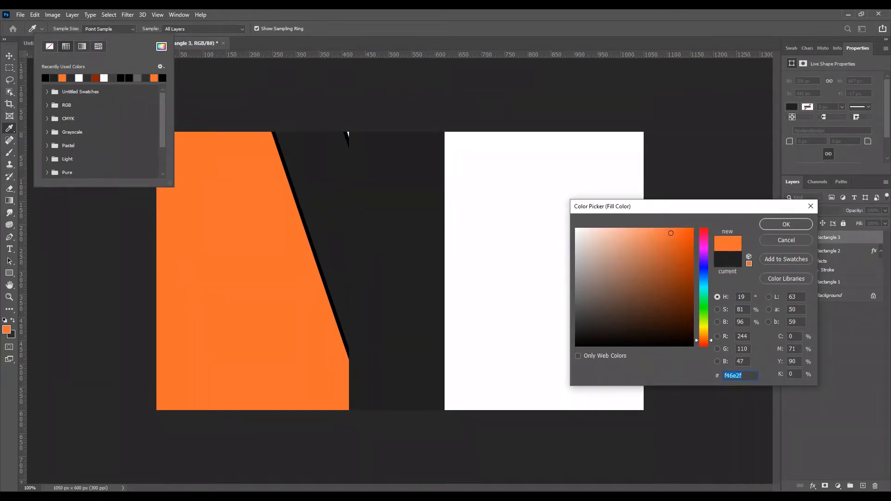
{"action": "left_click", "coordinate": [786, 224]}
{"action": "key", "text": "Escape"}
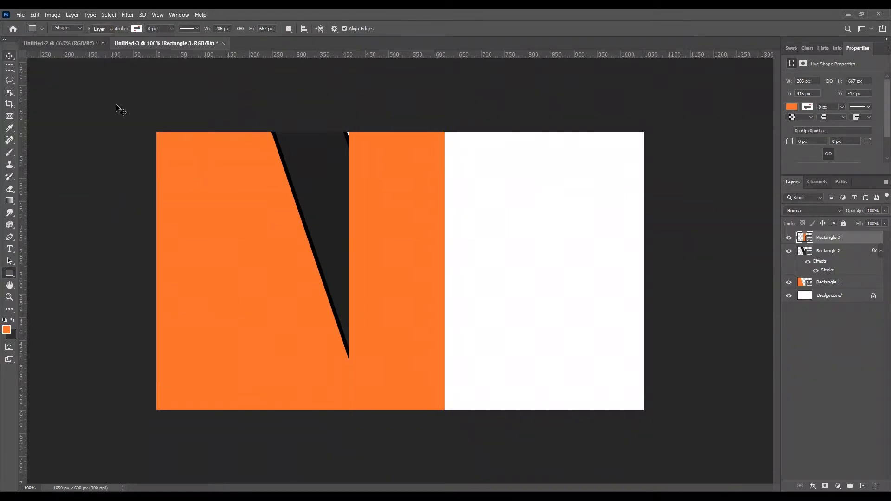
Distort the third rectangle by pulling its lower-left corner outward so its left edge slants along the dark band.
{"action": "key", "text": "v"}
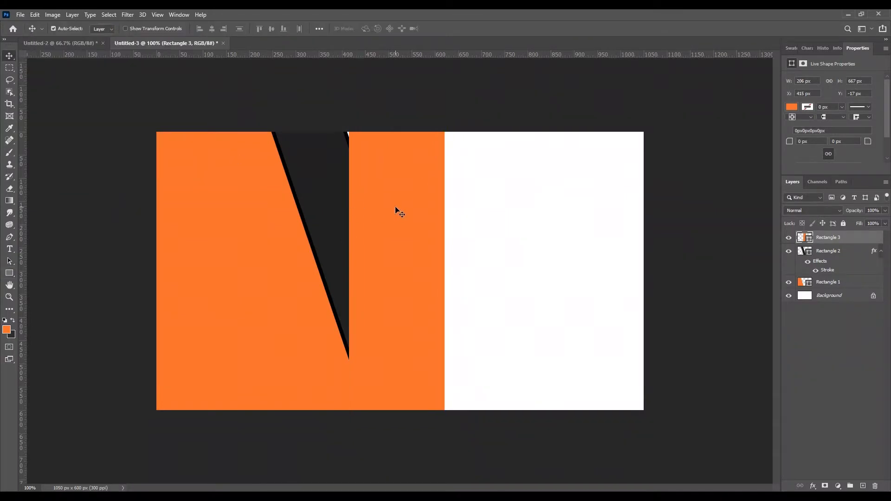
{"action": "key", "text": "ctrl+t"}
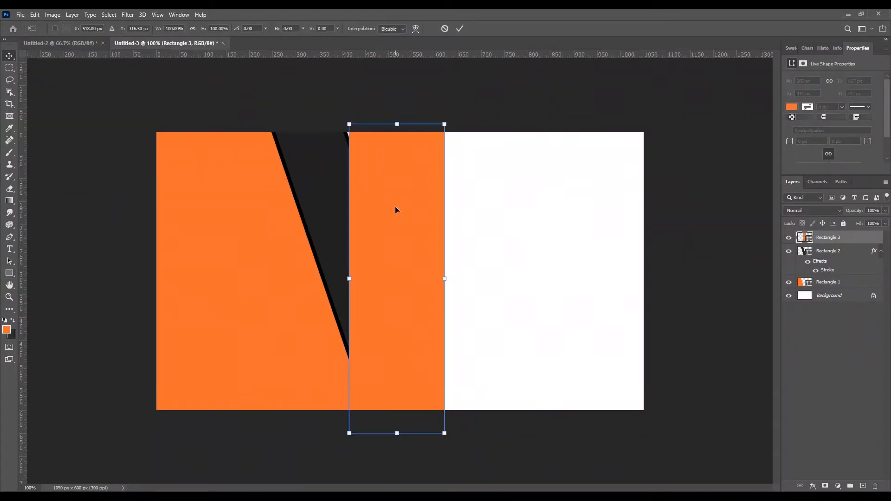
{"action": "right_click", "coordinate": [407, 144]}
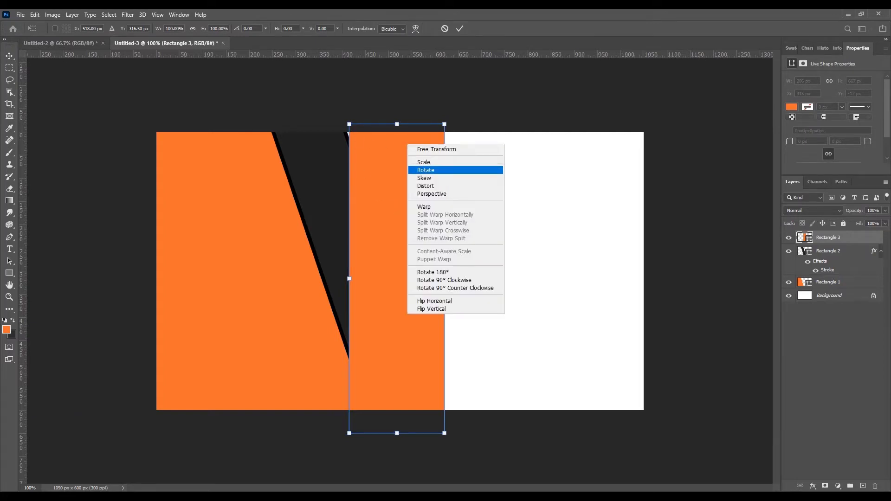
{"action": "left_click", "coordinate": [431, 186]}
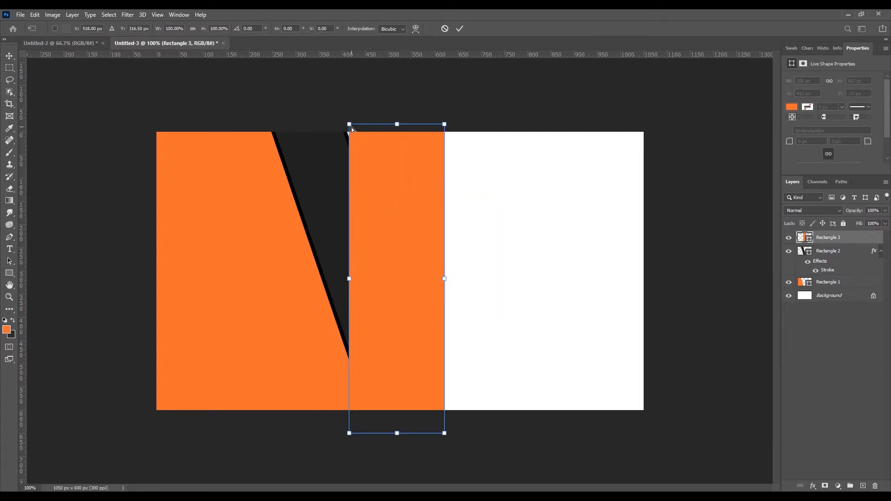
{"action": "left_click_drag", "start_coordinate": [350, 126], "coordinate": [346, 123]}
{"action": "left_click_drag", "start_coordinate": [349, 433], "coordinate": [453, 436]}
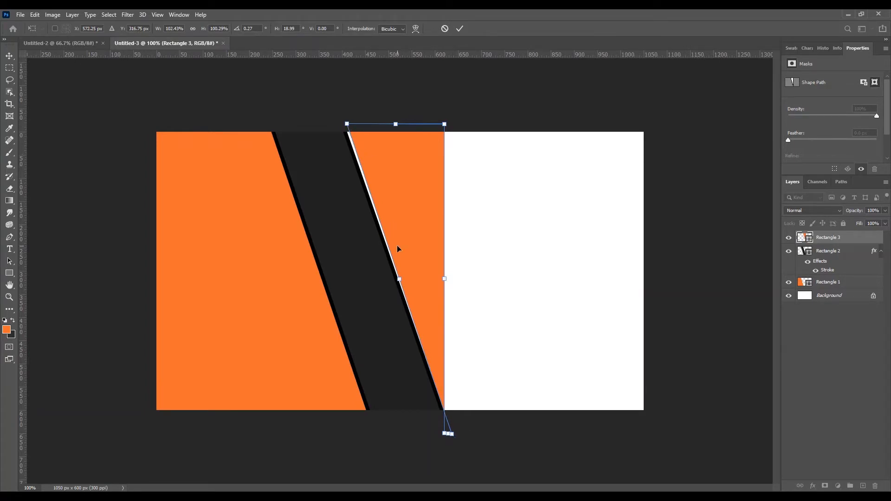
Fine-tune the third rectangle's distortion at its upper-left corner and shift it until its slanted edge meets the dark band's stroke.
{"action": "scroll", "coordinate": [388, 232], "scroll_direction": "up", "scroll_amount": 1}
{"action": "left_click_drag", "start_coordinate": [374, 161], "coordinate": [428, 332]}
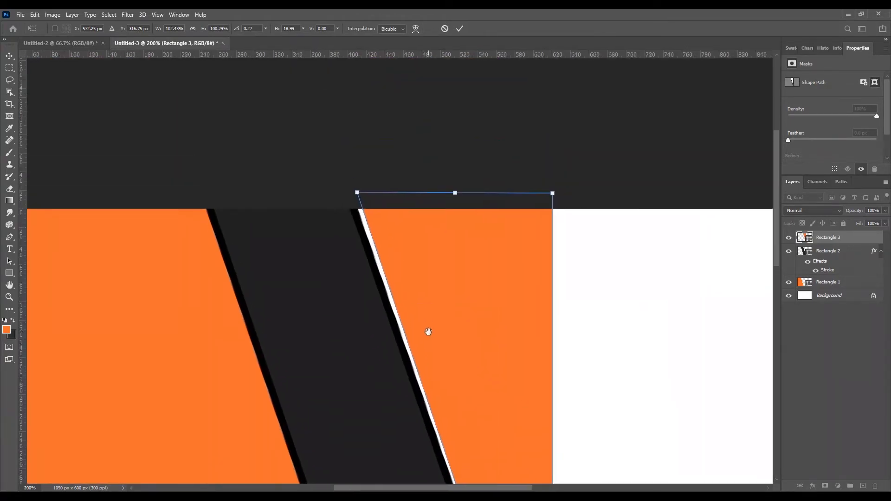
{"action": "left_click_drag", "start_coordinate": [358, 194], "coordinate": [353, 196]}
{"action": "left_click_drag", "start_coordinate": [455, 327], "coordinate": [445, 207]}
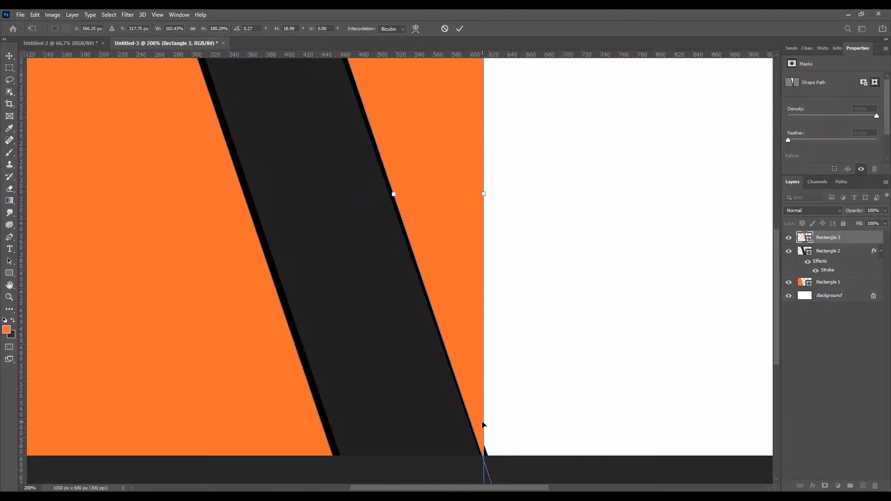
{"action": "left_click_drag", "start_coordinate": [483, 425], "coordinate": [487, 425]}
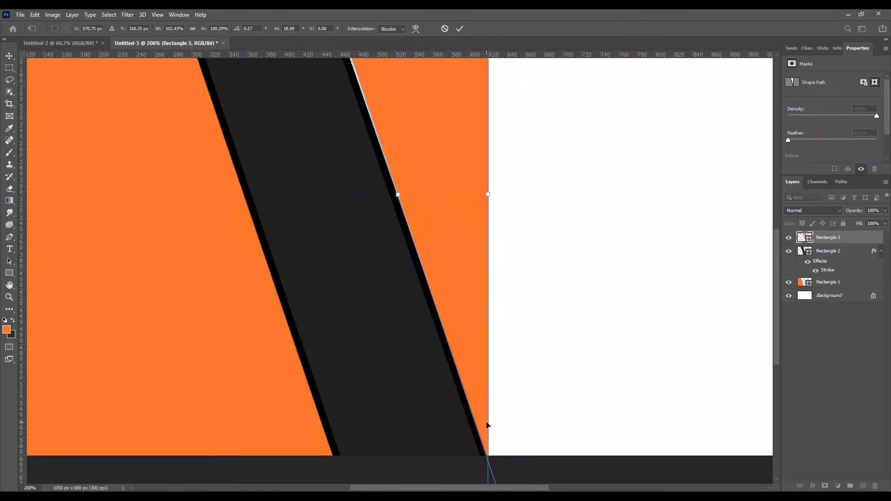
{"action": "key", "text": "Right"}
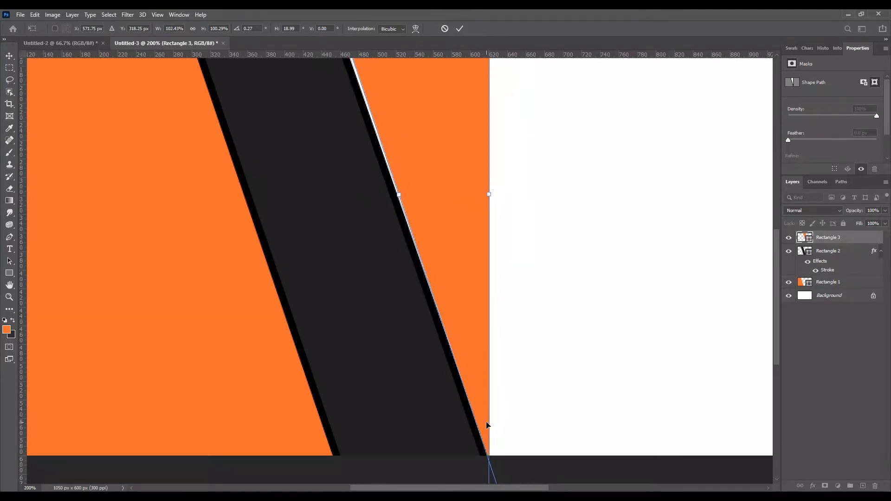
{"action": "left_click_drag", "start_coordinate": [457, 193], "coordinate": [513, 368]}
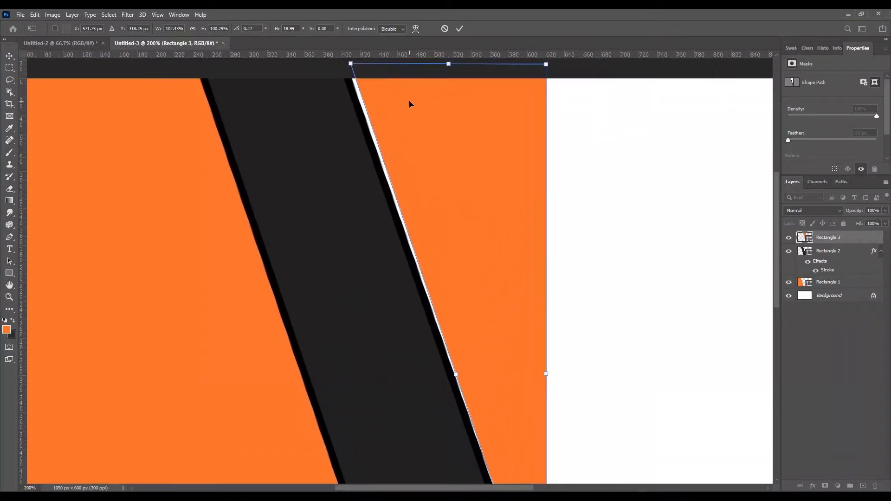
{"action": "left_click_drag", "start_coordinate": [353, 65], "coordinate": [347, 65]}
{"action": "left_click_drag", "start_coordinate": [509, 323], "coordinate": [497, 201]}
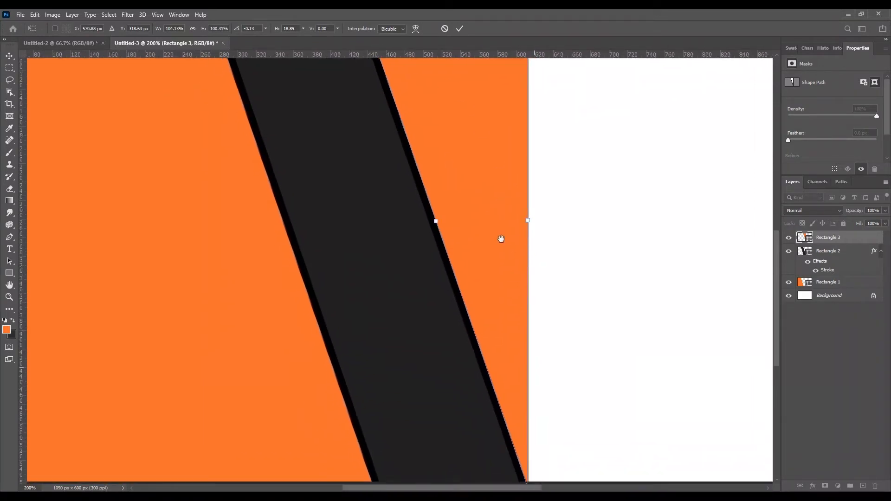
{"action": "key", "text": "Return"}
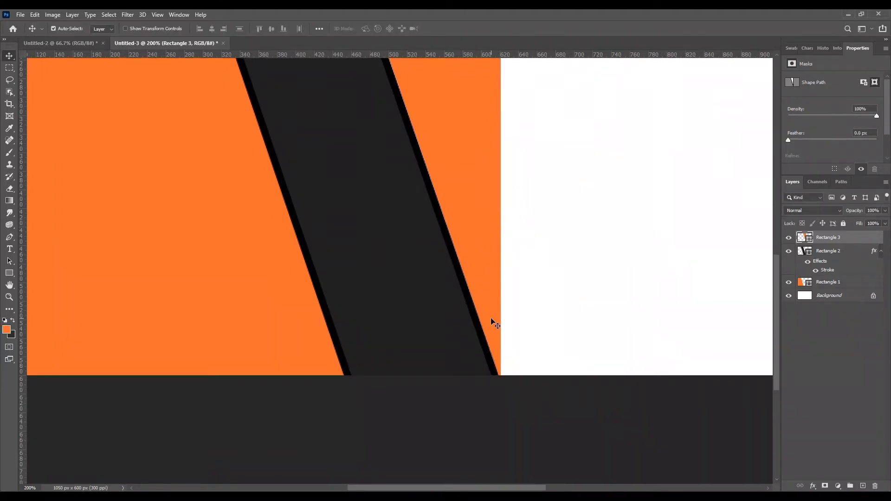
Nudge the third rectangle about 4 px up and 1 px left along the dark band.
{"action": "key", "text": "Up"}
{"action": "key", "text": "Up"}
{"action": "key", "text": "Up"}
{"action": "key", "text": "Up"}
{"action": "key", "text": "Left"}
{"action": "key", "text": "Left"}
{"action": "key", "text": "Right"}
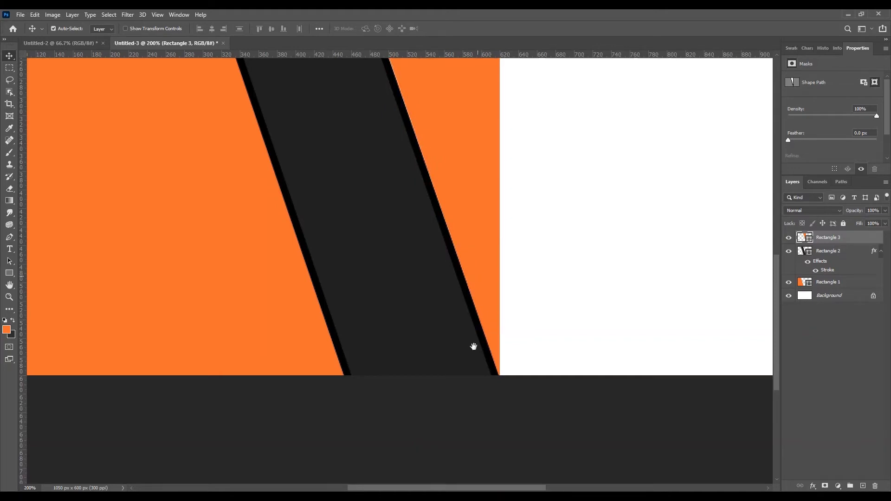
Distort the third rectangle's upper-left corner slightly outward to close the thin white gap beside the dark band.
{"action": "scroll", "coordinate": [473, 346], "scroll_direction": "up", "scroll_amount": 6}
{"action": "scroll", "coordinate": [450, 385], "scroll_direction": "up", "scroll_amount": 1}
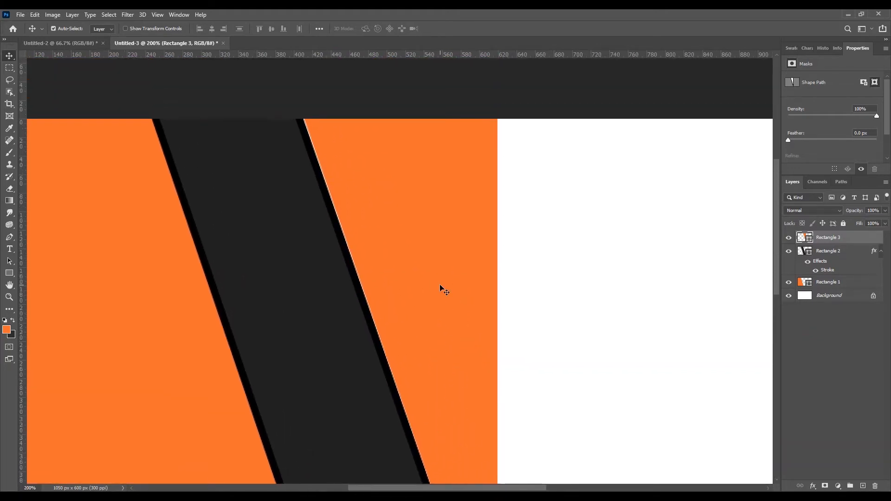
{"action": "key", "text": "ctrl+t"}
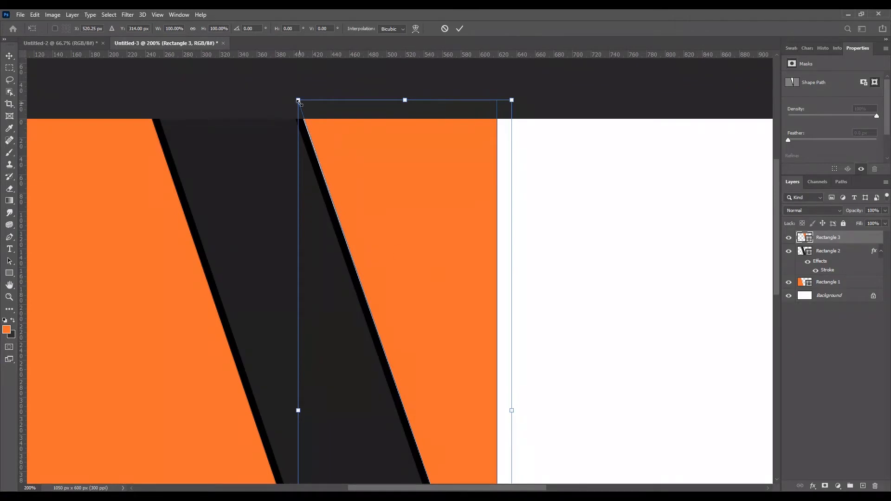
{"action": "right_click", "coordinate": [375, 169]}
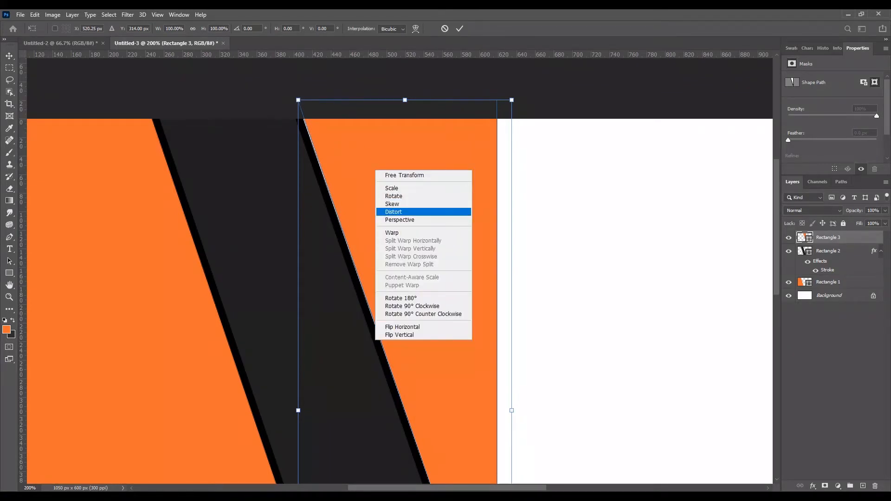
{"action": "left_click", "coordinate": [404, 212]}
{"action": "left_click_drag", "start_coordinate": [298, 106], "coordinate": [296, 101]}
{"action": "key", "text": "Return"}
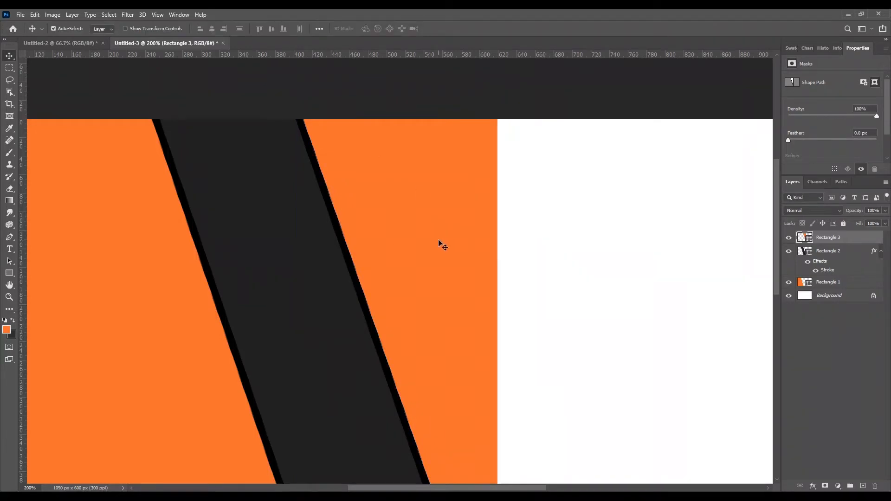
{"action": "key", "text": "ctrl+minus"}
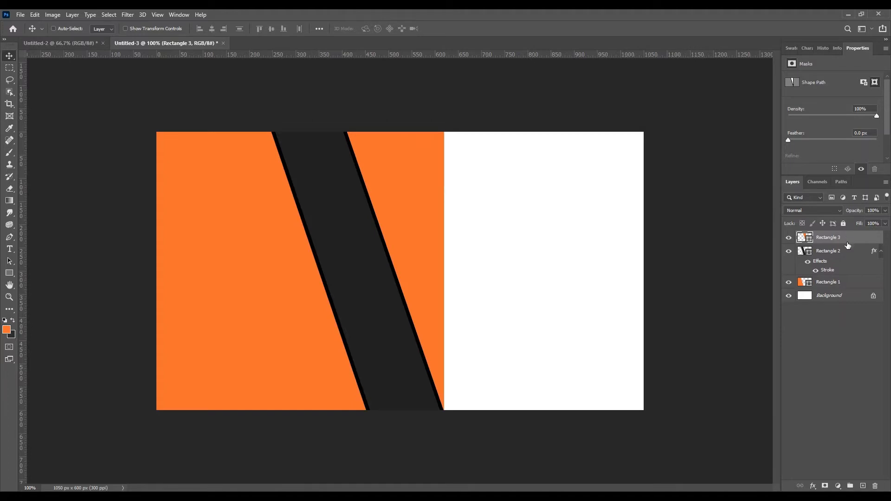
Group the Rectangle 1, Rectangle 2 and Rectangle 3 layers, and toggle the group's visibility to check its contents.
{"action": "left_click", "coordinate": [847, 252], "text": "ctrl"}
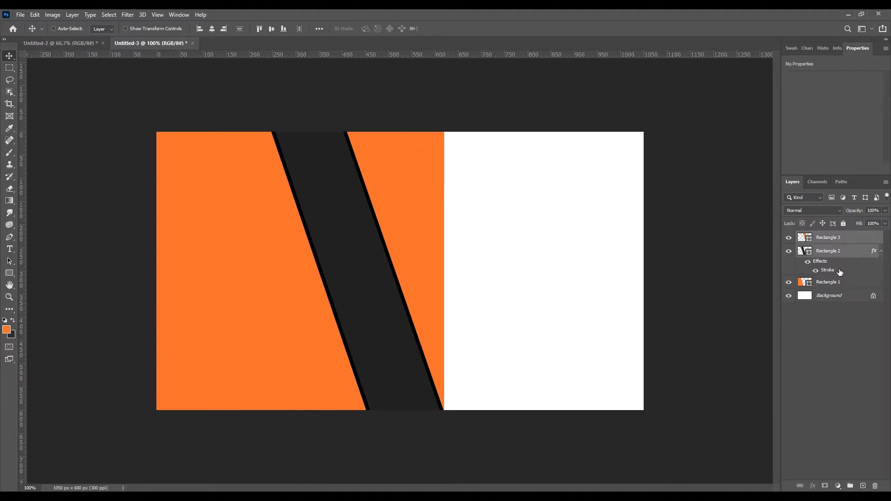
{"action": "left_click", "coordinate": [835, 283], "text": "ctrl"}
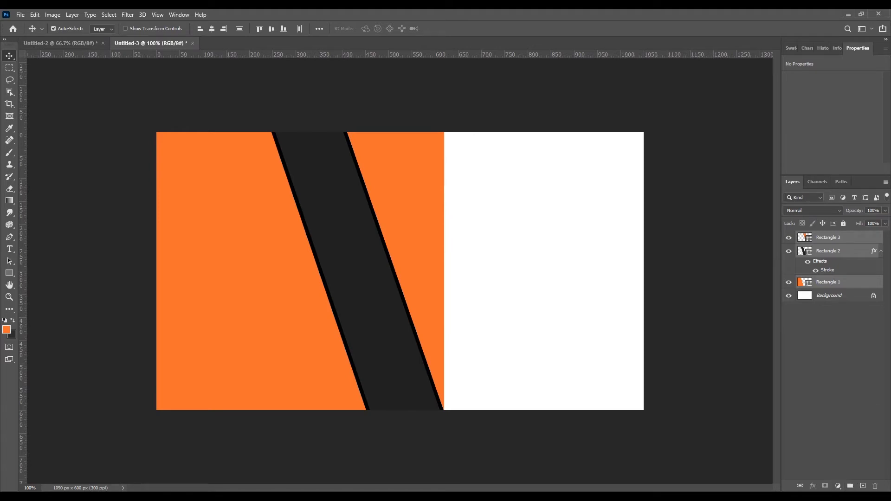
{"action": "left_click", "coordinate": [851, 486]}
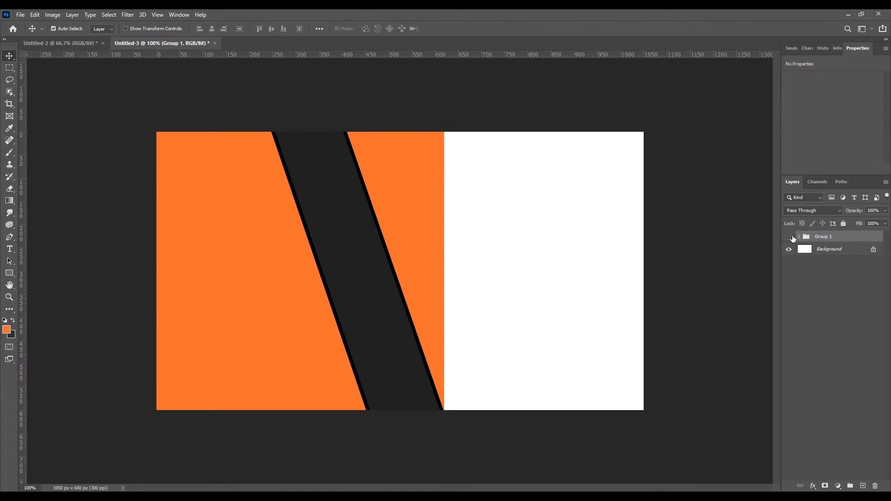
{"action": "left_click", "coordinate": [790, 237]}
{"action": "left_click", "coordinate": [790, 237]}
{"action": "left_click", "coordinate": [789, 237]}
{"action": "left_click", "coordinate": [790, 237]}
Draw a rose custom shape from the Flowers set, about 63 × 62 px, on the upper part of the dark band.
{"action": "left_click", "coordinate": [11, 274]}
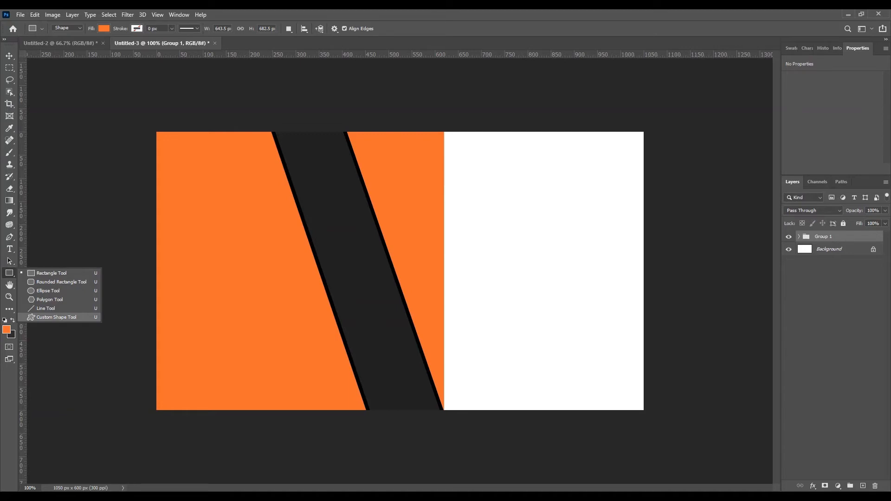
{"action": "left_click", "coordinate": [40, 317]}
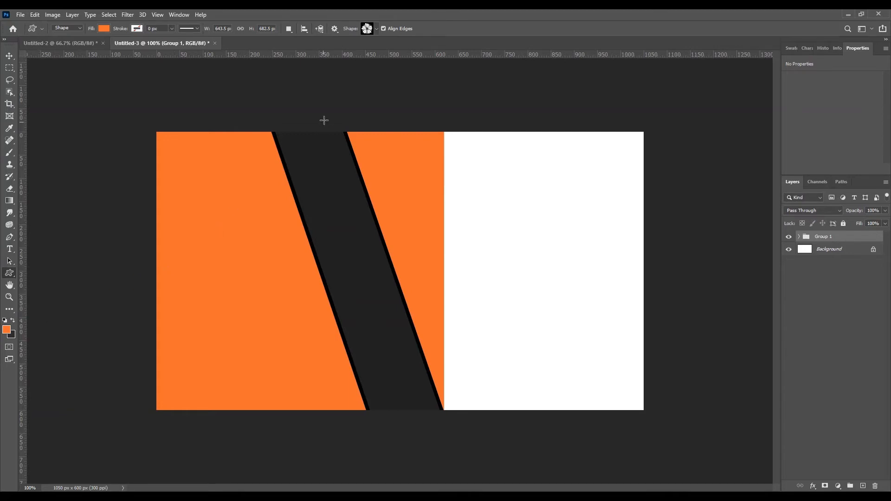
{"action": "left_click", "coordinate": [376, 29]}
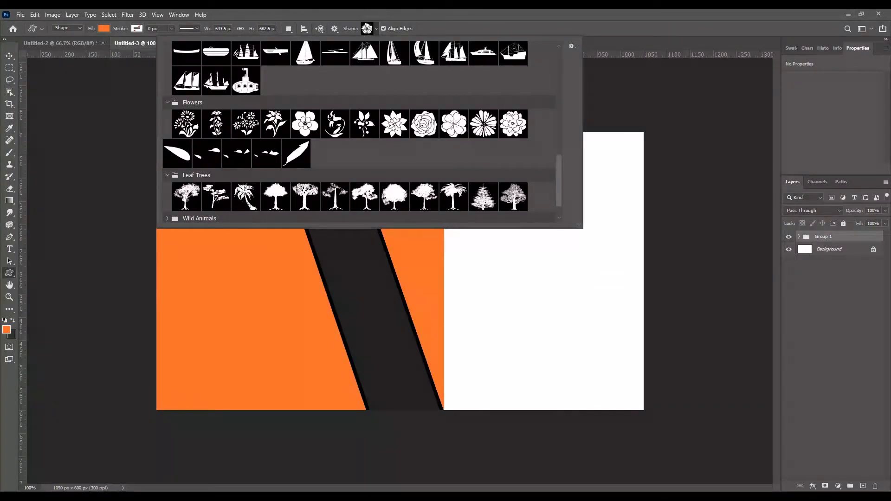
{"action": "left_click", "coordinate": [572, 46]}
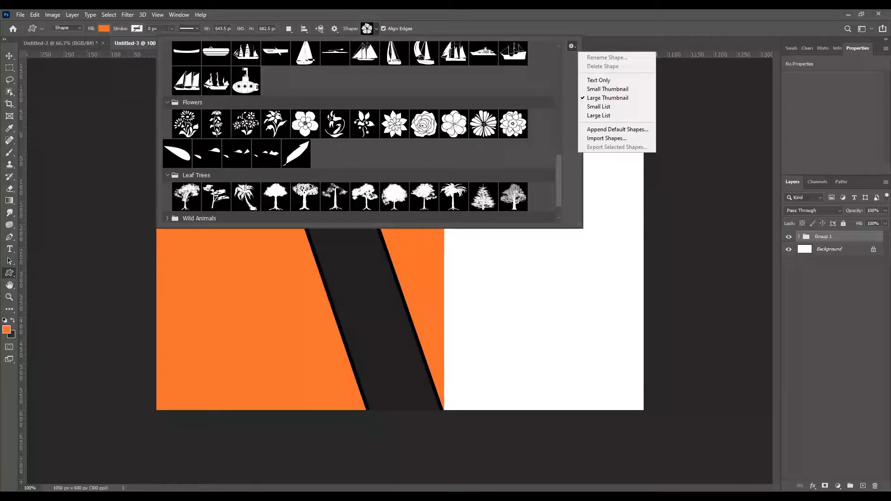
{"action": "left_click", "coordinate": [424, 124]}
{"action": "left_click", "coordinate": [424, 123]}
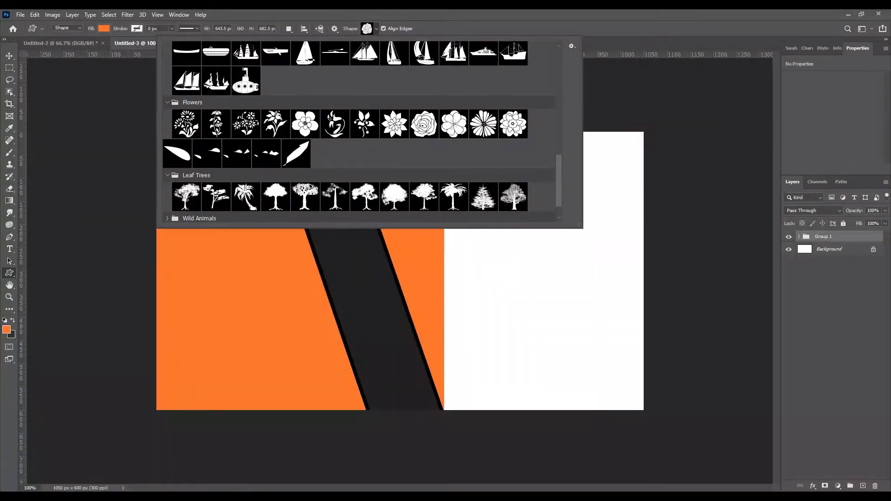
{"action": "left_click", "coordinate": [601, 34]}
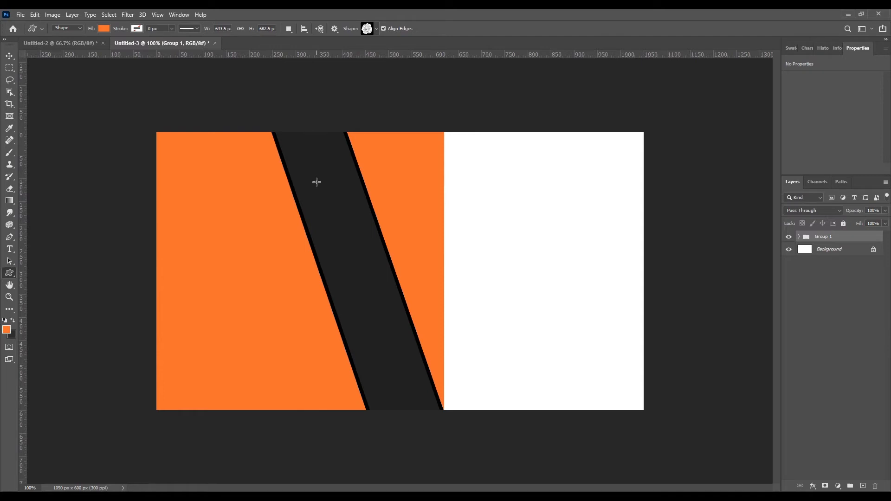
{"action": "left_click_drag", "start_coordinate": [317, 182], "coordinate": [345, 222]}
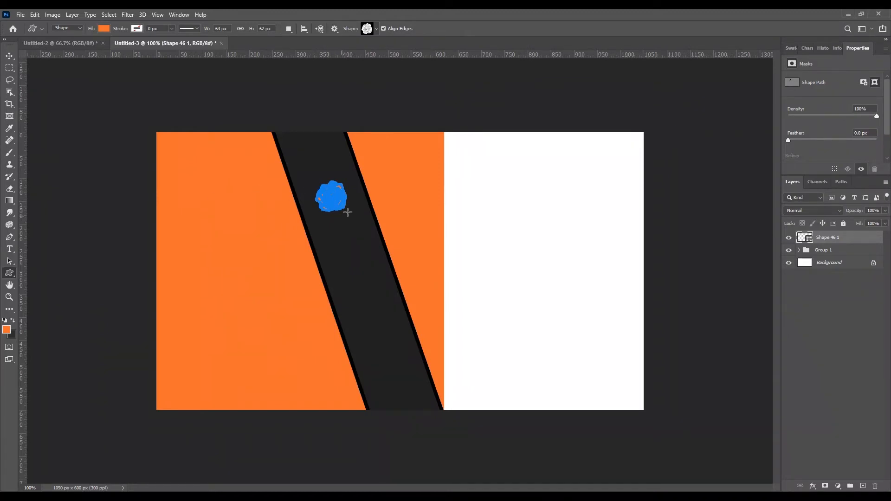
Set the rose shape's fill to near-white f9f9f9.
{"action": "left_click", "coordinate": [103, 29]}
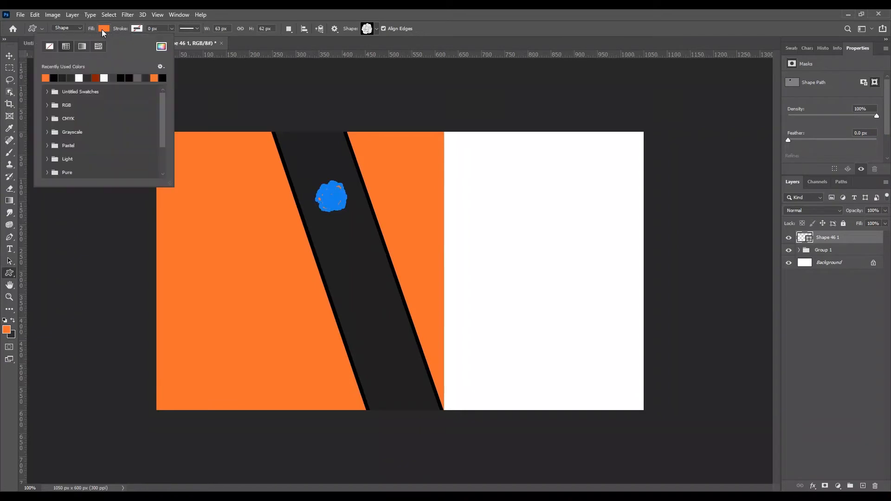
{"action": "left_click", "coordinate": [161, 46]}
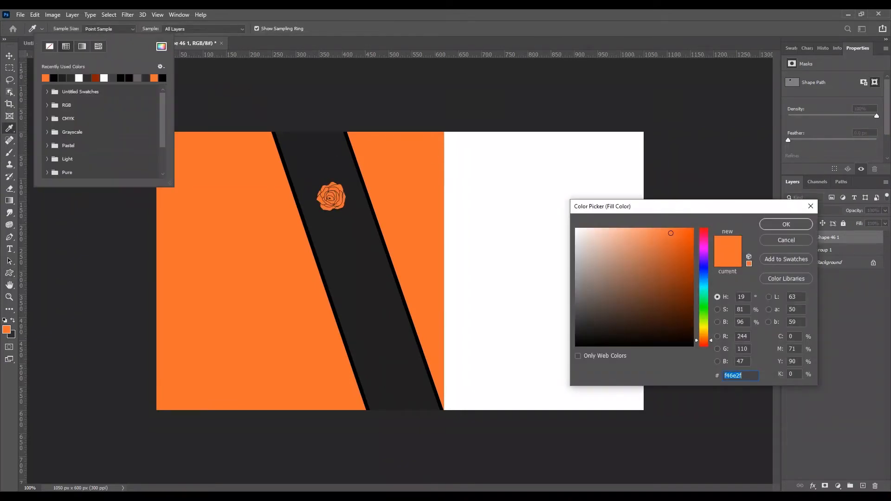
{"action": "left_click", "coordinate": [566, 230]}
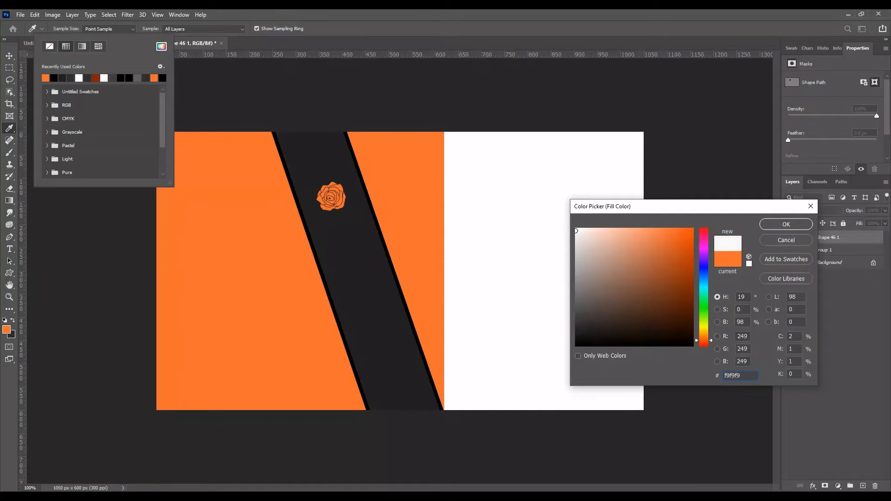
{"action": "left_click", "coordinate": [779, 226]}
{"action": "left_click", "coordinate": [332, 247]}
{"action": "left_click", "coordinate": [333, 247]}
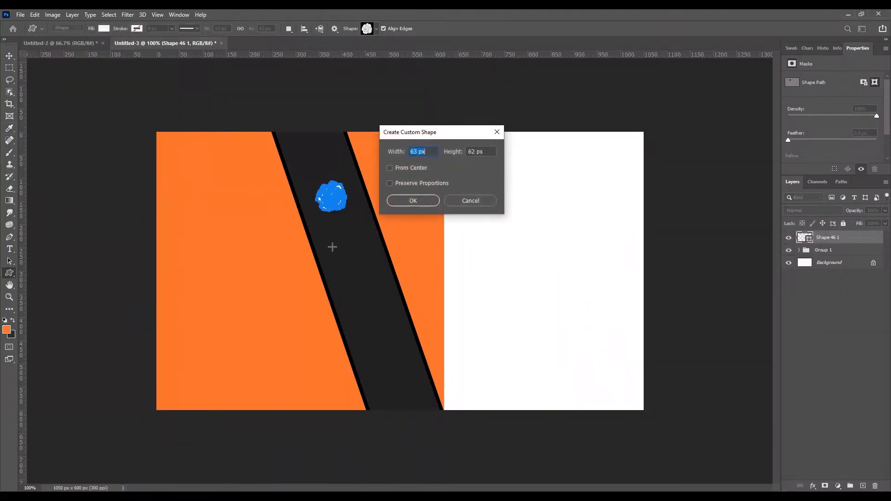
{"action": "key", "text": "Return"}
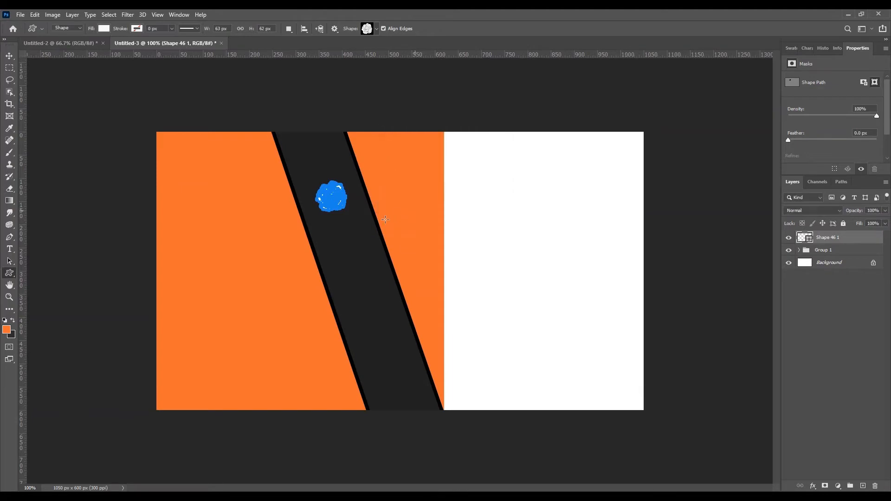
Nudge the rose shape about 4 px to the left on the dark band.
{"action": "left_click", "coordinate": [9, 56]}
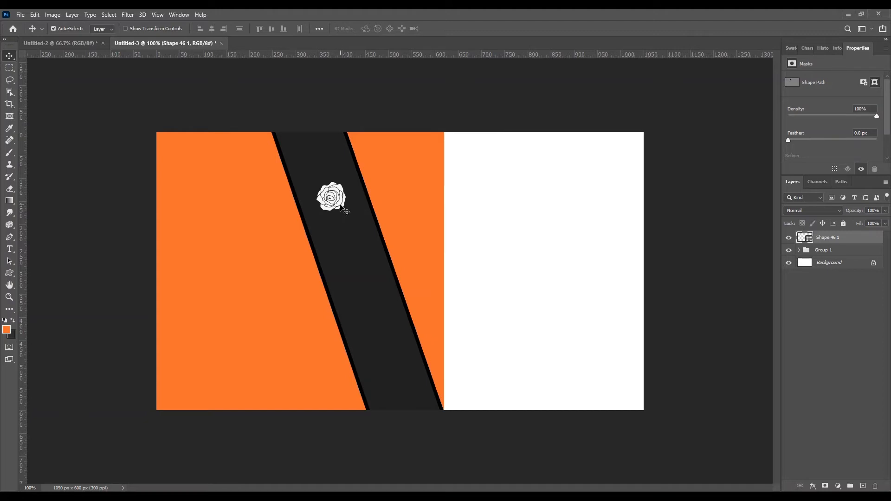
{"action": "key", "text": "Left"}
{"action": "key", "text": "Left"}
{"action": "key", "text": "Left"}
{"action": "key", "text": "Left"}
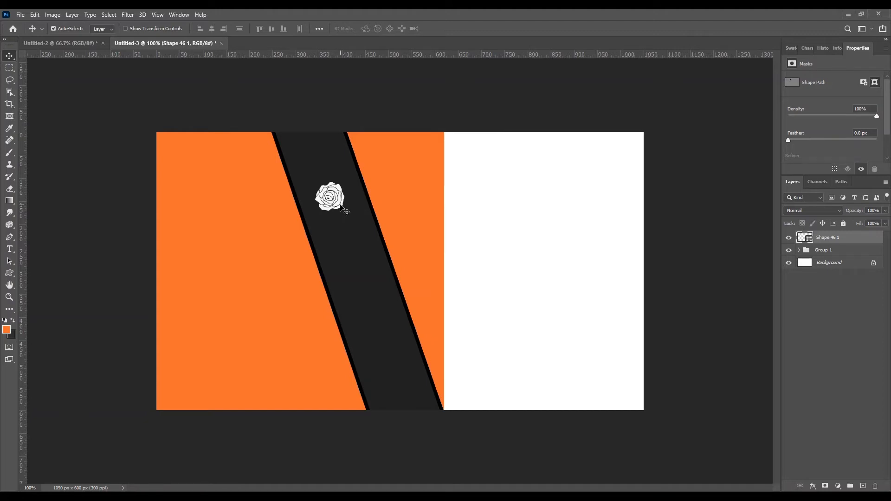
Choose the leaping stag from the Wild Animals set as the custom shape.
{"action": "left_click", "coordinate": [9, 273]}
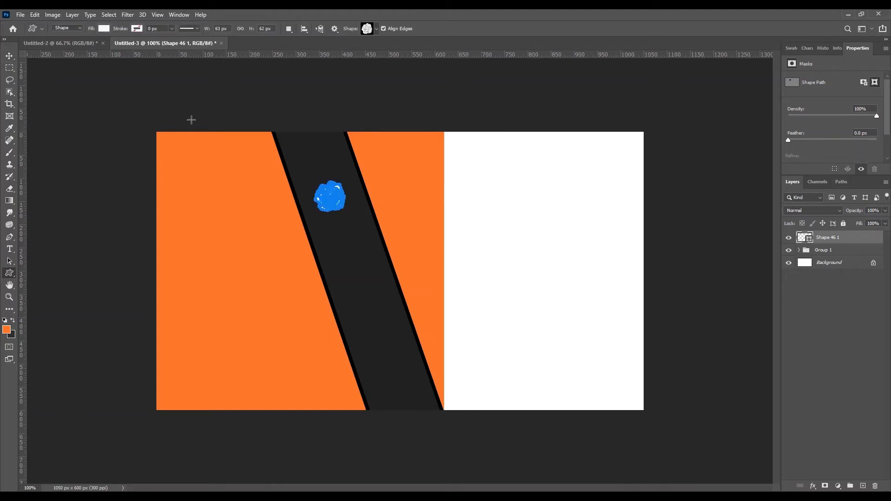
{"action": "left_click", "coordinate": [377, 30]}
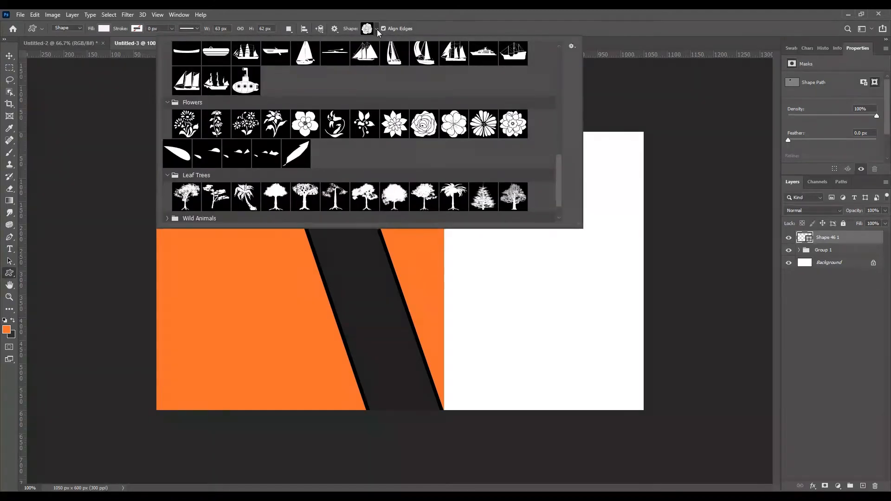
{"action": "scroll", "coordinate": [362, 132], "scroll_direction": "up", "scroll_amount": 5}
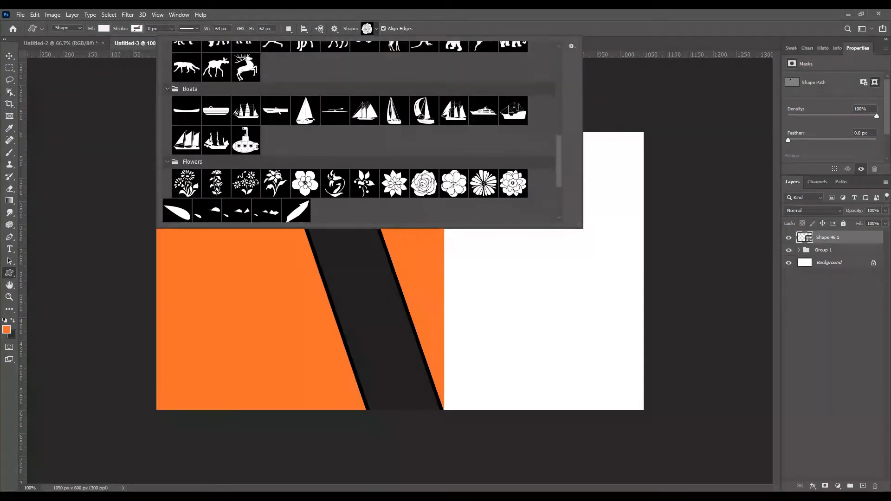
{"action": "left_click", "coordinate": [246, 97]}
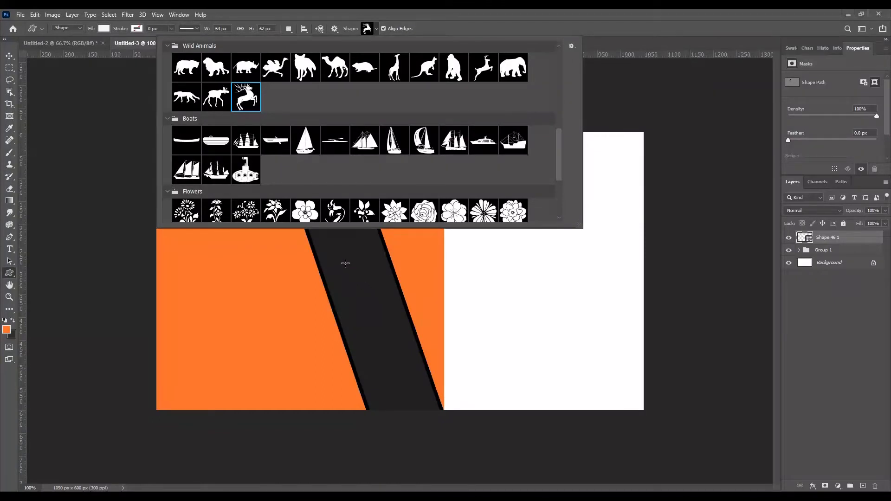
{"action": "left_click_drag", "start_coordinate": [346, 264], "coordinate": [383, 308]}
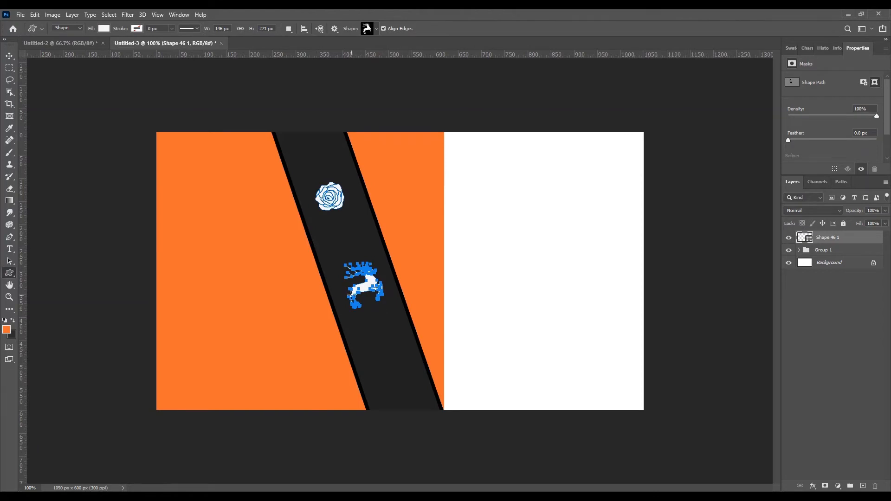
{"action": "left_click", "coordinate": [9, 56]}
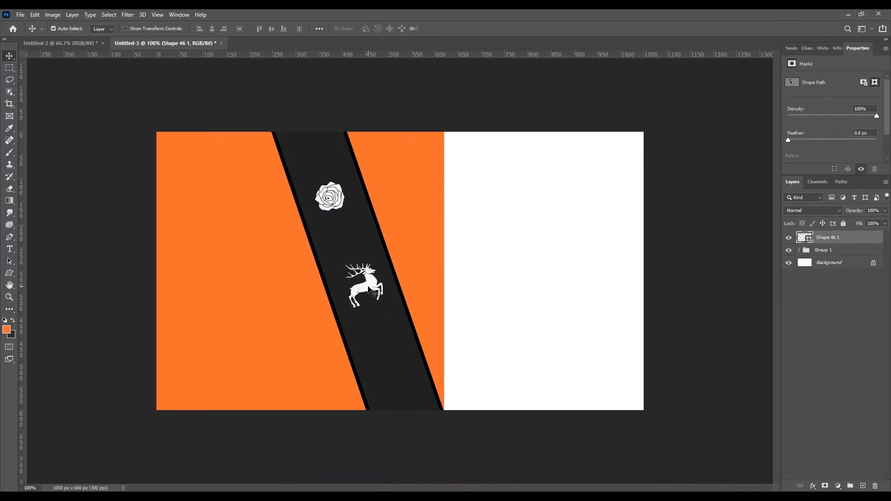
{"action": "key", "text": "ctrl+z"}
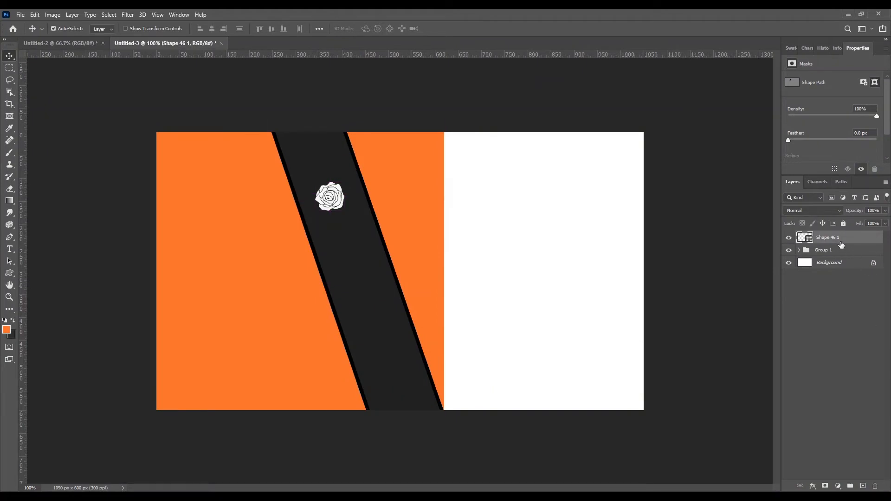
Add a new layer and draw the stag shape, about 69 × 81 px, on the dark band below the rose.
{"action": "left_click", "coordinate": [863, 486]}
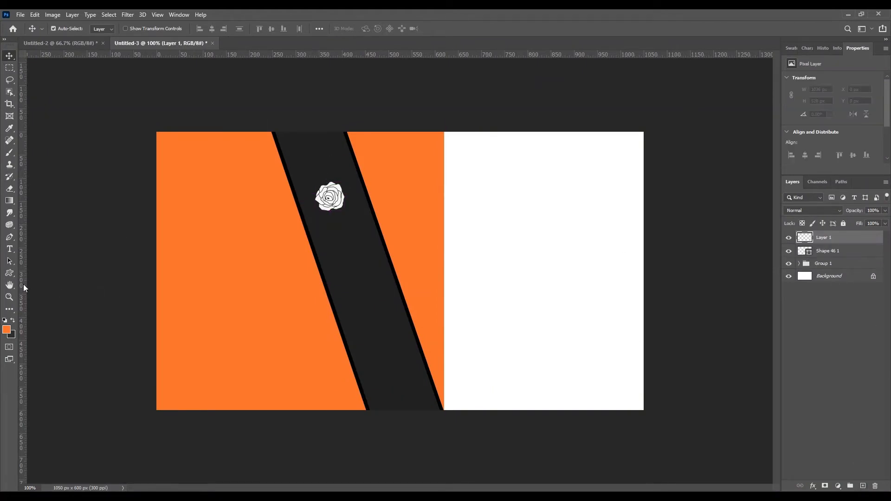
{"action": "left_click", "coordinate": [10, 274]}
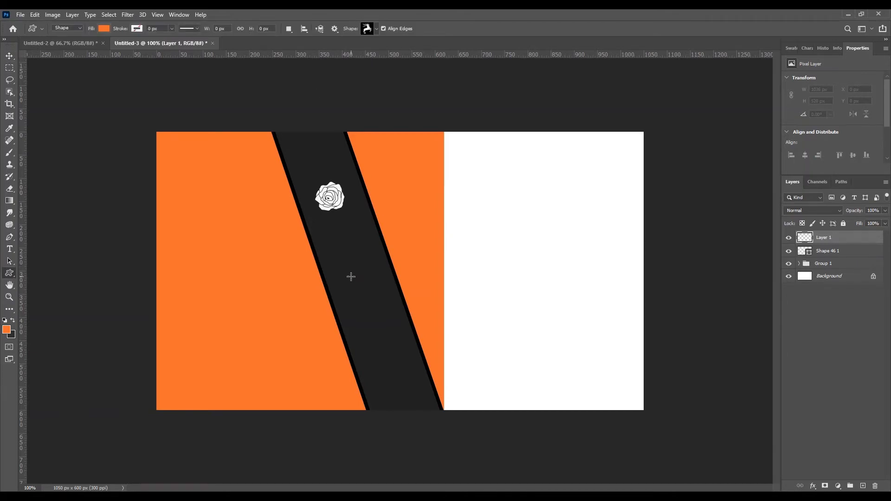
{"action": "left_click_drag", "start_coordinate": [350, 268], "coordinate": [382, 314]}
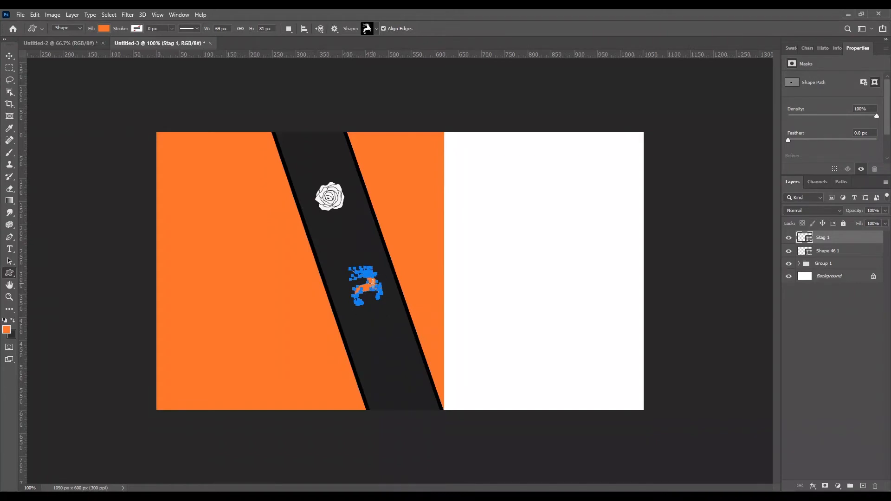
Set the stag shape's fill to white ffffff, sampled from the card's white area.
{"action": "left_click", "coordinate": [104, 28]}
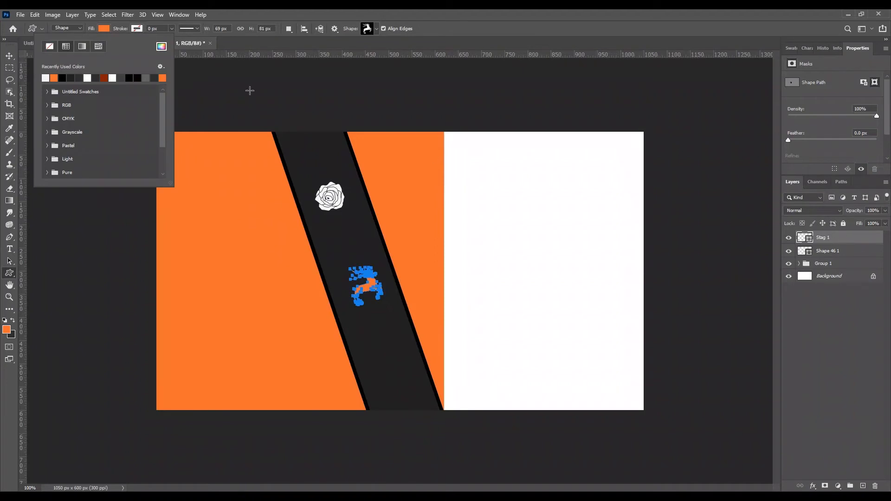
{"action": "left_click", "coordinate": [161, 46]}
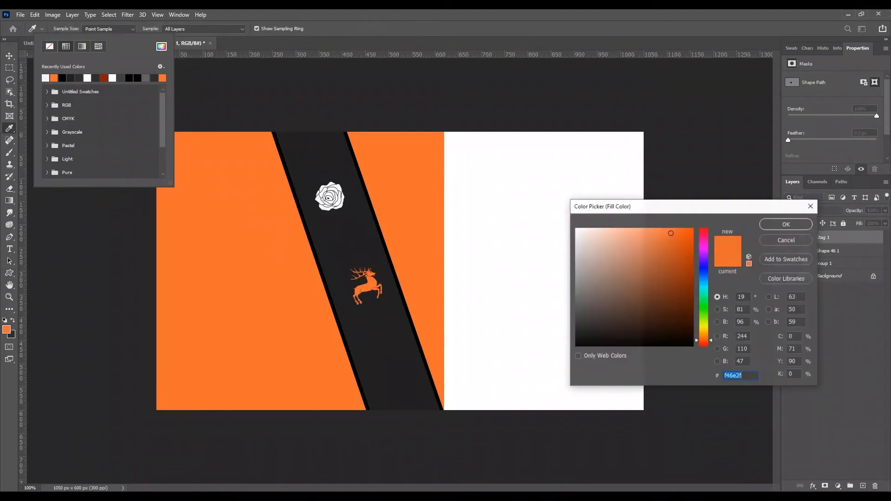
{"action": "left_click", "coordinate": [543, 222]}
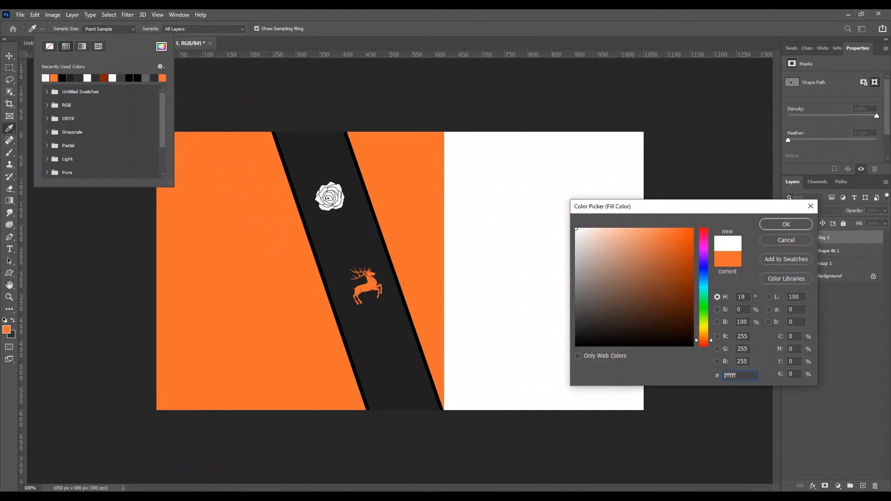
{"action": "key", "text": "Return"}
{"action": "left_click", "coordinate": [10, 55]}
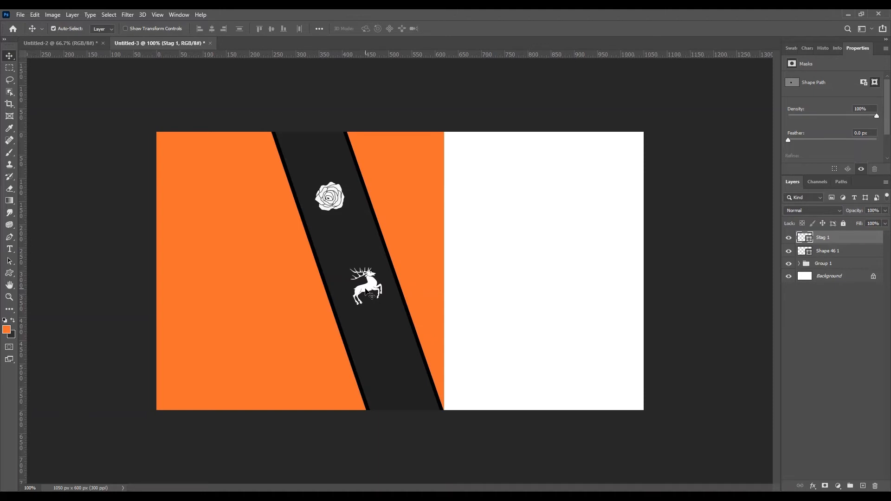
Nudge the stag about 5 px up and 10 px to the left on the dark band.
{"action": "key", "text": "Up"}
{"action": "key", "text": "Up"}
{"action": "key", "text": "Up"}
{"action": "key", "text": "Left"}
{"action": "key", "text": "Left"}
{"action": "key", "text": "Left"}
{"action": "key", "text": "Up"}
{"action": "key", "text": "Up"}
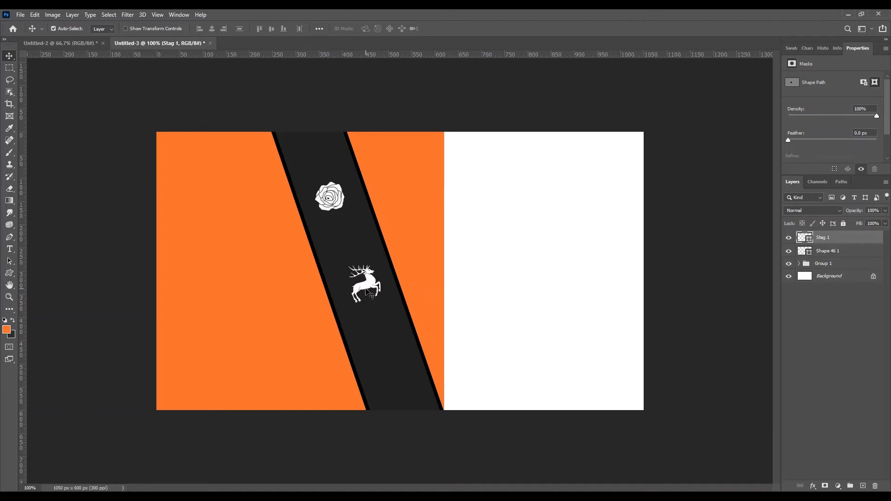
{"action": "key", "text": "Left"}
{"action": "key", "text": "Left"}
{"action": "key", "text": "Left"}
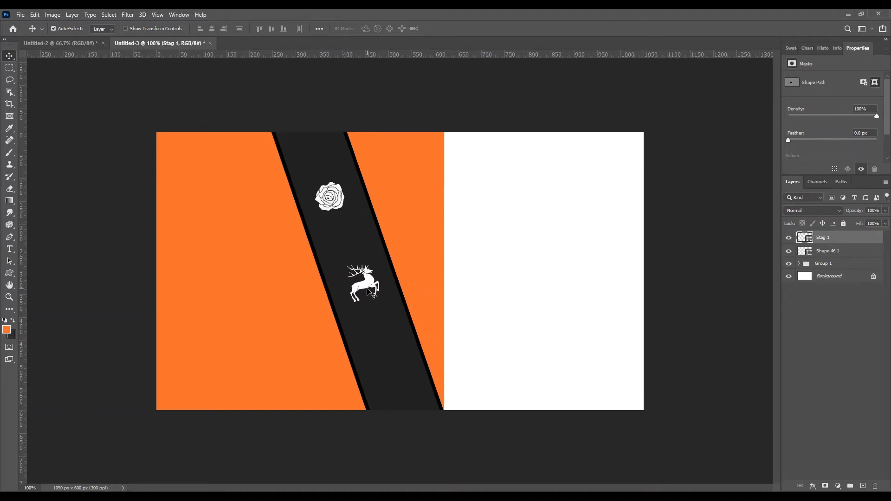
{"action": "key", "text": "Left"}
{"action": "key", "text": "Left"}
{"action": "key", "text": "Left"}
{"action": "key", "text": "Left"}
{"action": "key", "text": "Left"}
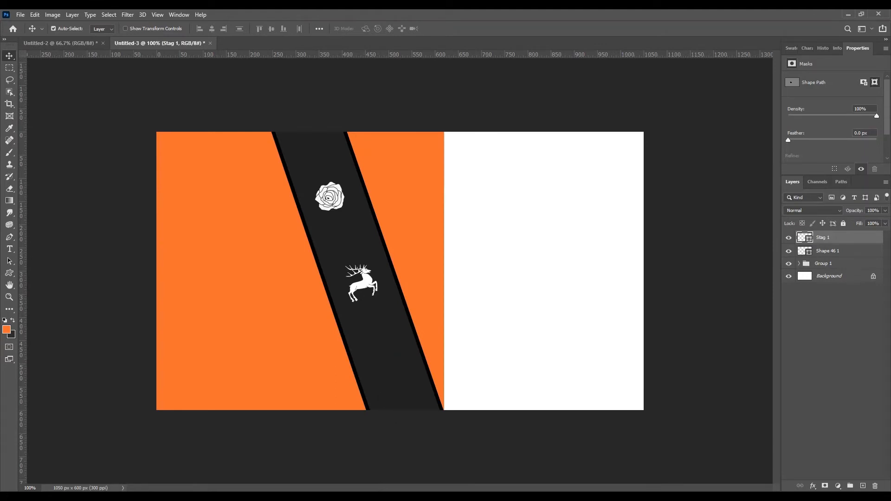
Draw the daisy-like custom shape from the Flowers set, about 62 × 61 px, on a new layer at the dark band's lower part.
{"action": "left_click", "coordinate": [337, 205]}
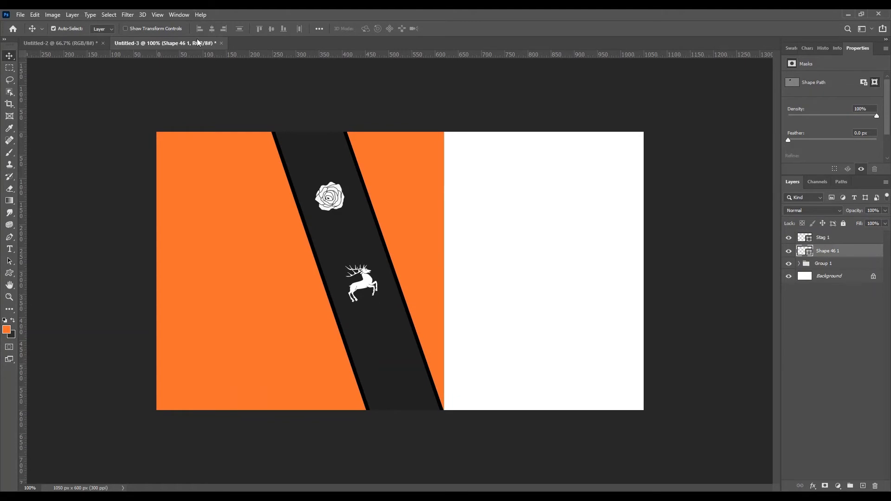
{"action": "left_click", "coordinate": [10, 273]}
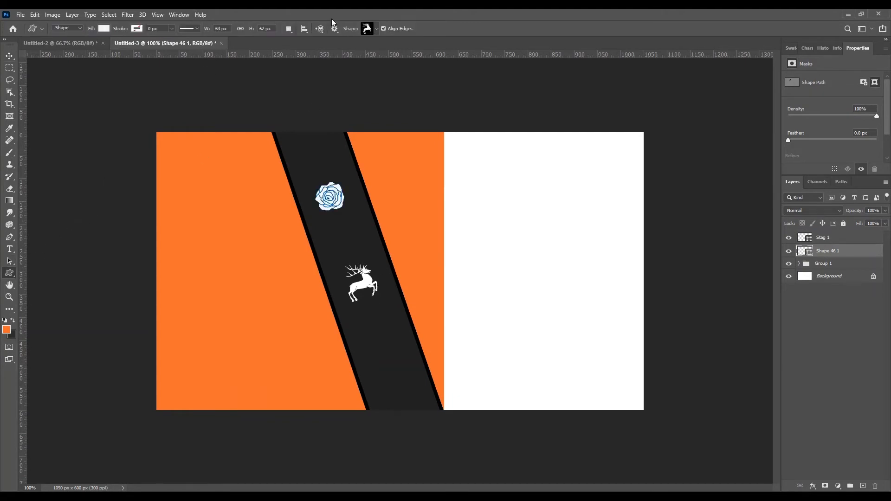
{"action": "left_click", "coordinate": [378, 30]}
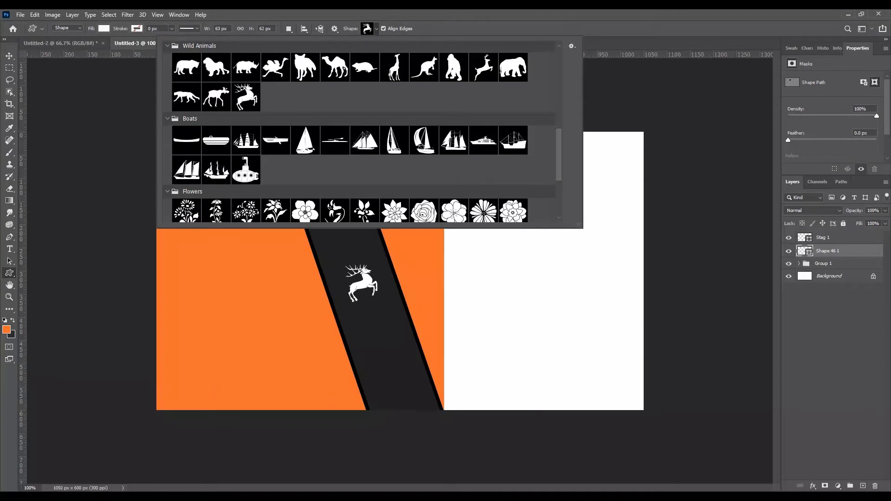
{"action": "scroll", "coordinate": [359, 132], "scroll_direction": "down", "scroll_amount": 1}
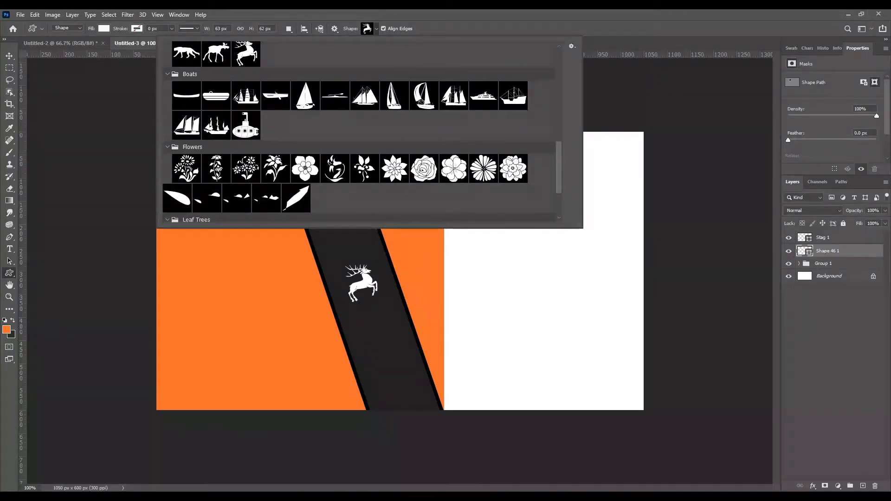
{"action": "left_click", "coordinate": [483, 168]}
{"action": "left_click", "coordinate": [827, 240]}
{"action": "left_click", "coordinate": [827, 240]}
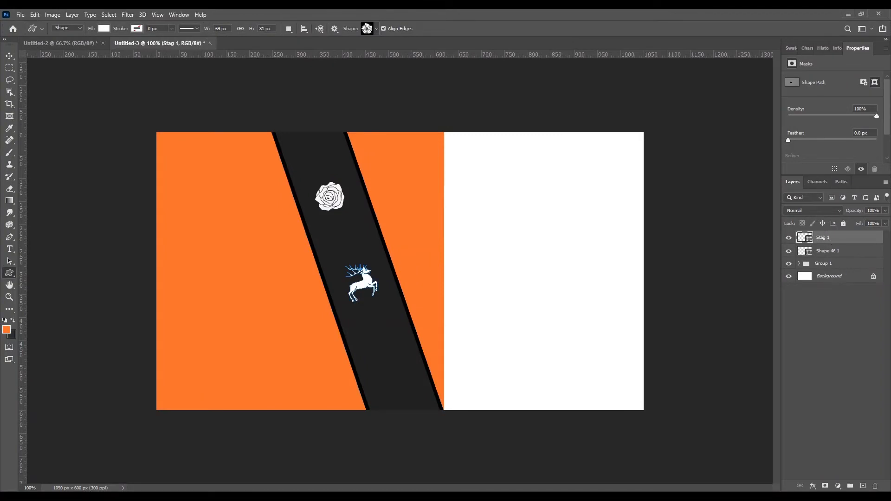
{"action": "left_click", "coordinate": [863, 486]}
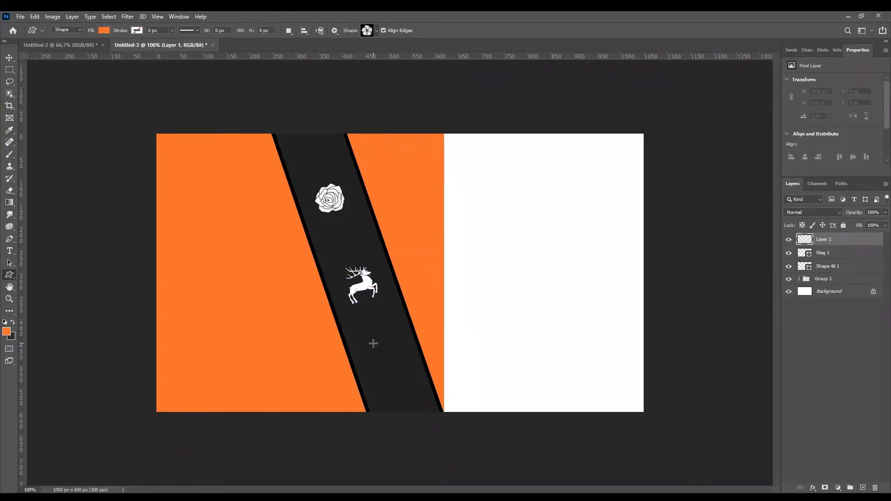
{"action": "left_click_drag", "start_coordinate": [374, 344], "coordinate": [401, 391]}
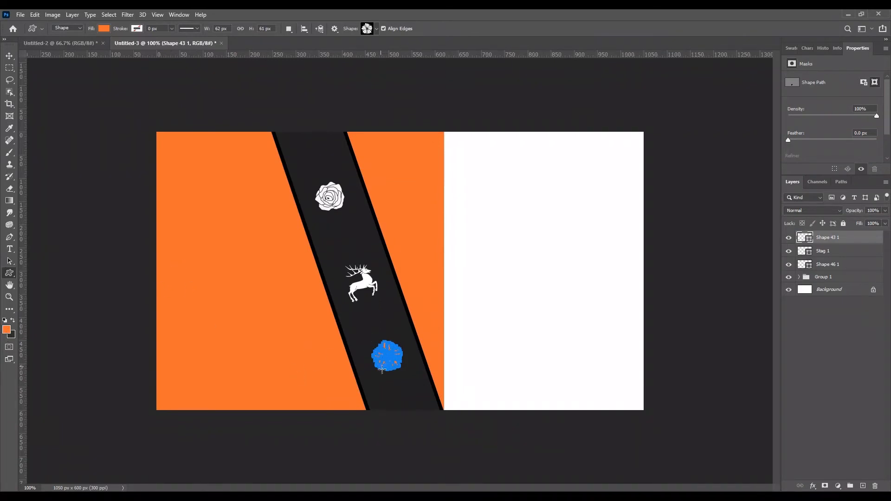
Fill the daisy-like flower with the recently used white and move it slightly down and to the right on the band.
{"action": "left_click", "coordinate": [104, 29]}
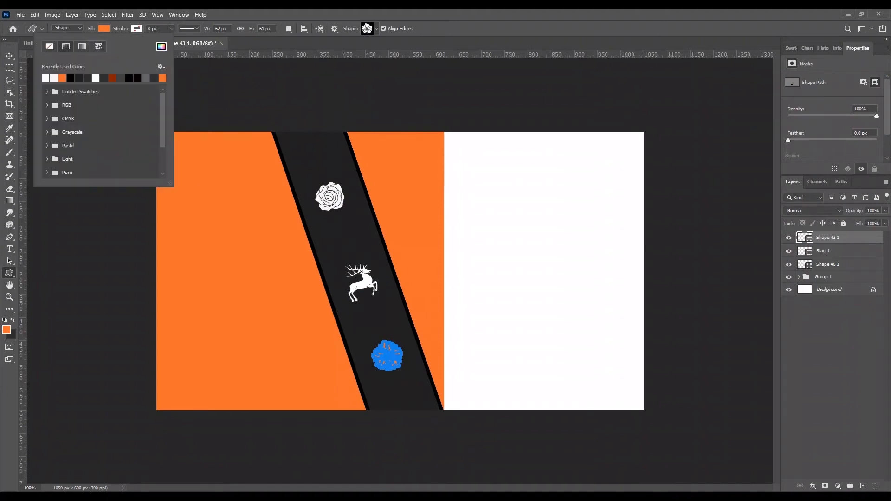
{"action": "left_click", "coordinate": [46, 78]}
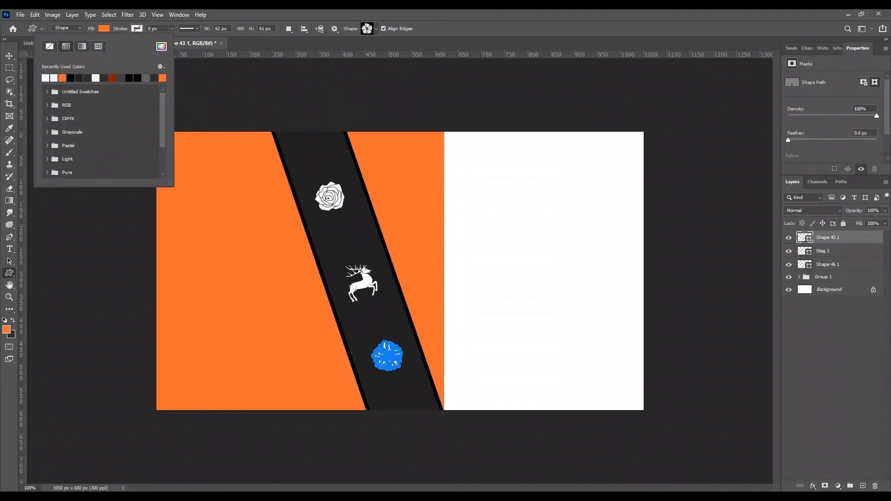
{"action": "left_click", "coordinate": [264, 111]}
{"action": "left_click", "coordinate": [263, 110]}
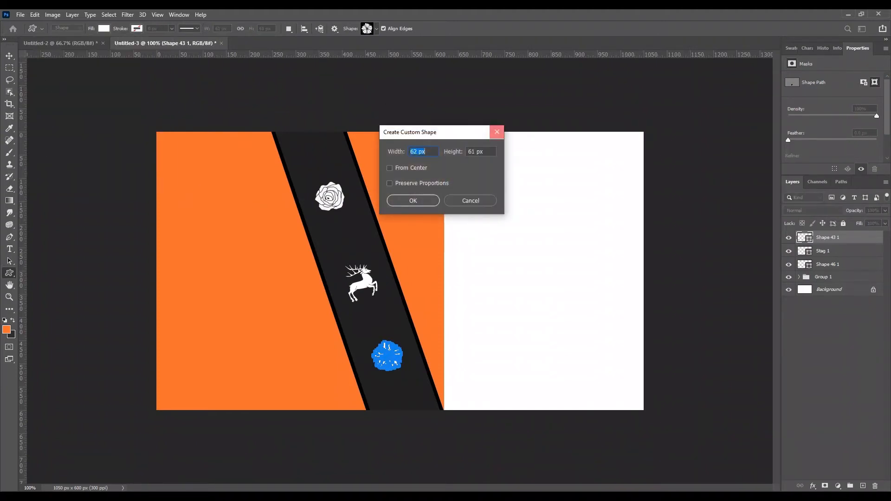
{"action": "left_click", "coordinate": [497, 132]}
{"action": "left_click", "coordinate": [13, 59]}
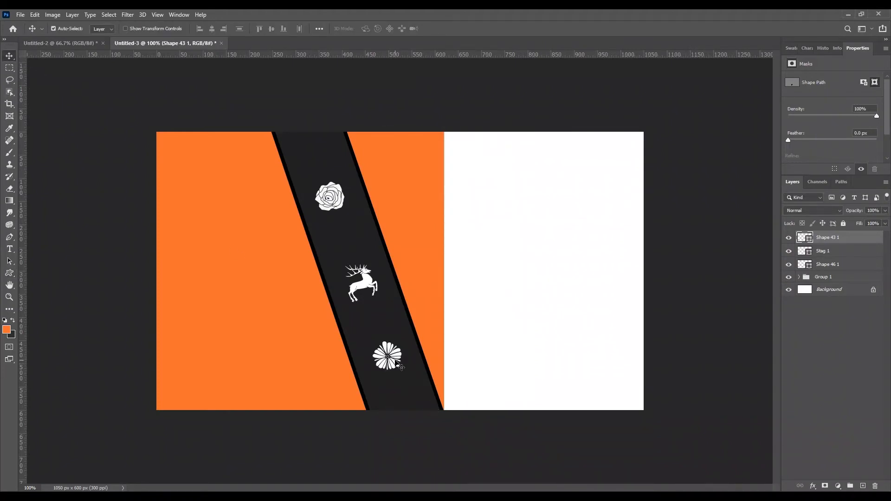
{"action": "left_click_drag", "start_coordinate": [395, 361], "coordinate": [396, 361]}
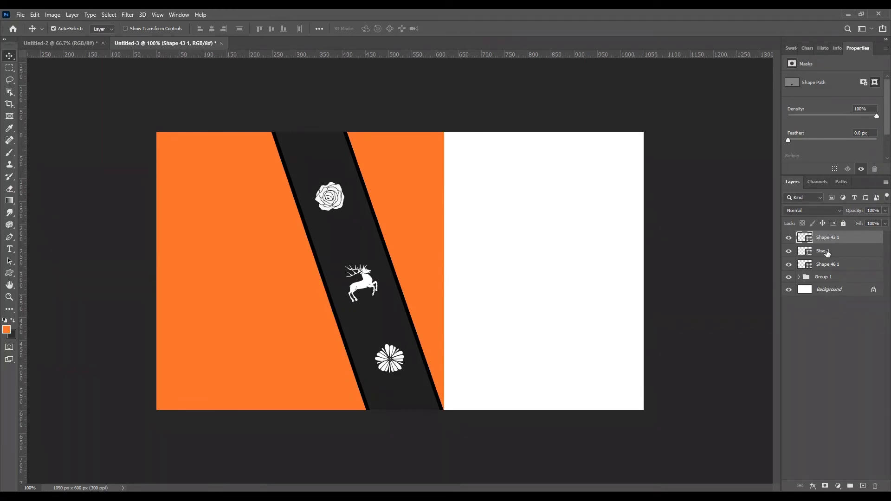
Group the Shape 43 1, Stag 1 and Shape 46 1 layers and name the group icon.
{"action": "left_click", "coordinate": [840, 254], "text": "shift"}
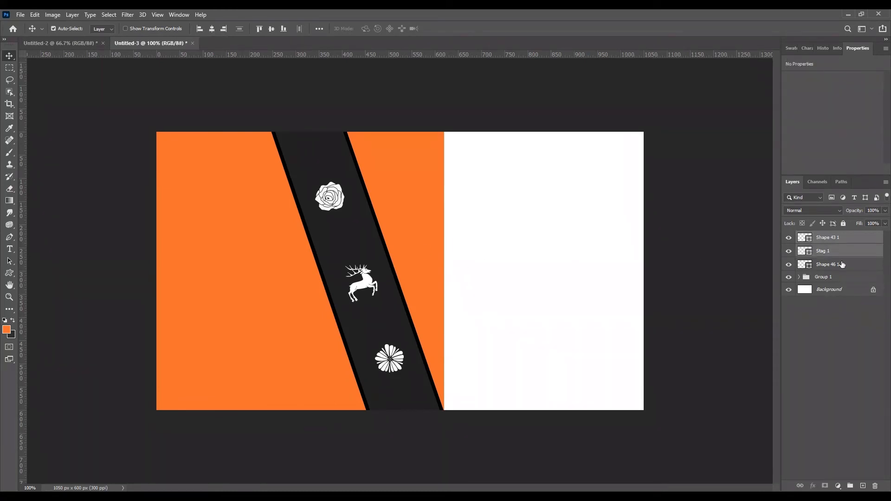
{"action": "left_click", "coordinate": [843, 264], "text": "shift"}
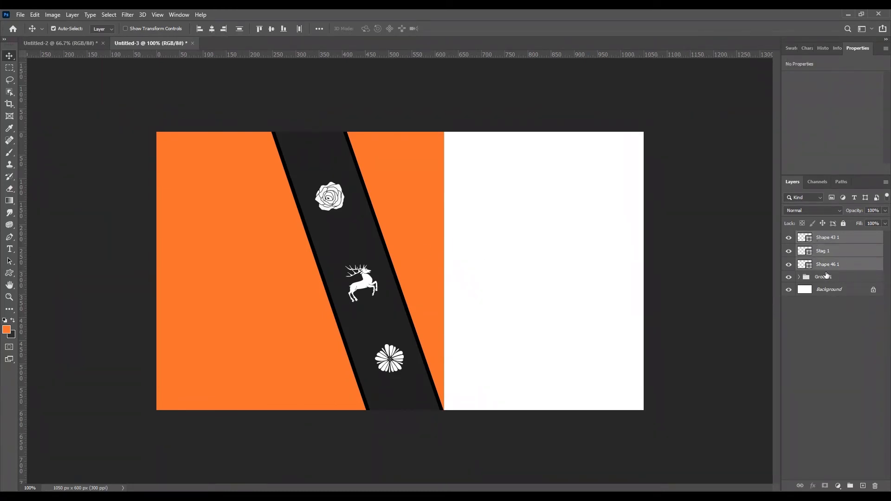
{"action": "left_click", "coordinate": [846, 487]}
{"action": "double_click", "coordinate": [825, 238]}
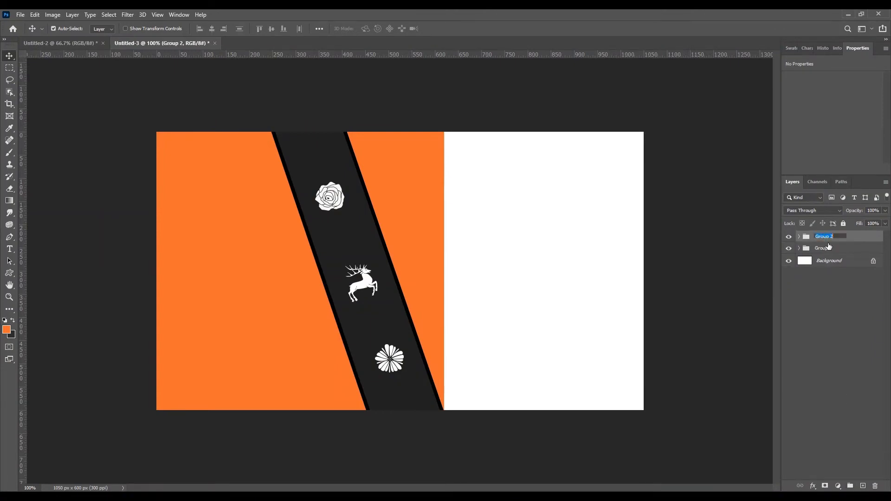
{"action": "type", "text": "icon"}
{"action": "key", "text": "Return"}
Rename Group 1 as bg and toggle its visibility to check its contents.
{"action": "double_click", "coordinate": [825, 248]}
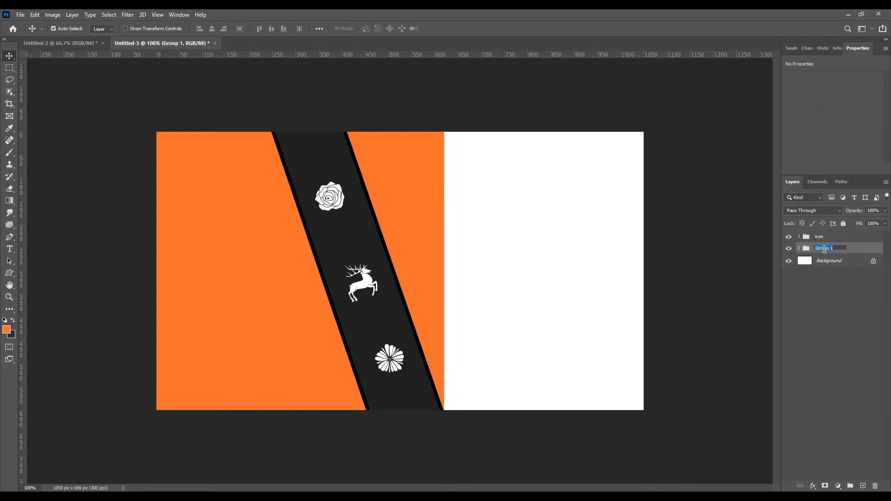
{"action": "type", "text": "bg"}
{"action": "key", "text": "Return"}
{"action": "left_click", "coordinate": [788, 249]}
{"action": "left_click", "coordinate": [789, 248]}
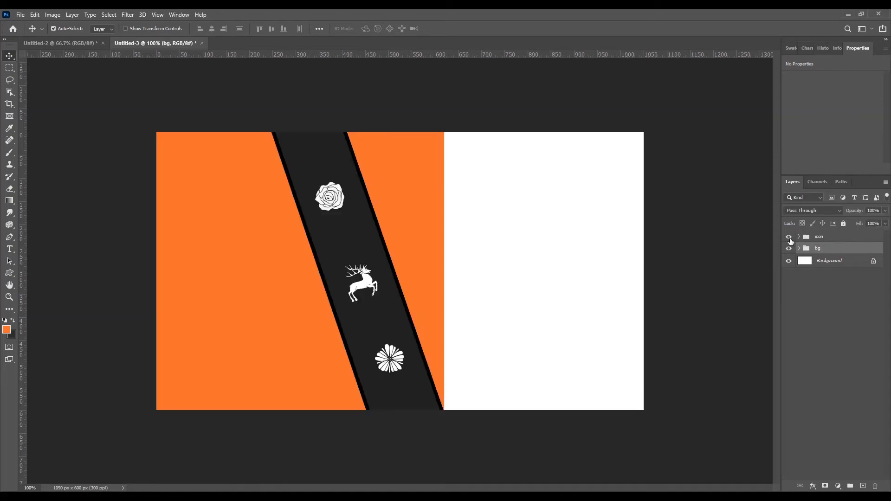
Place the logo image above the icon group, scale it to about 235 px wide and position it on the orange area beside the dark band.
{"action": "left_click", "coordinate": [831, 236]}
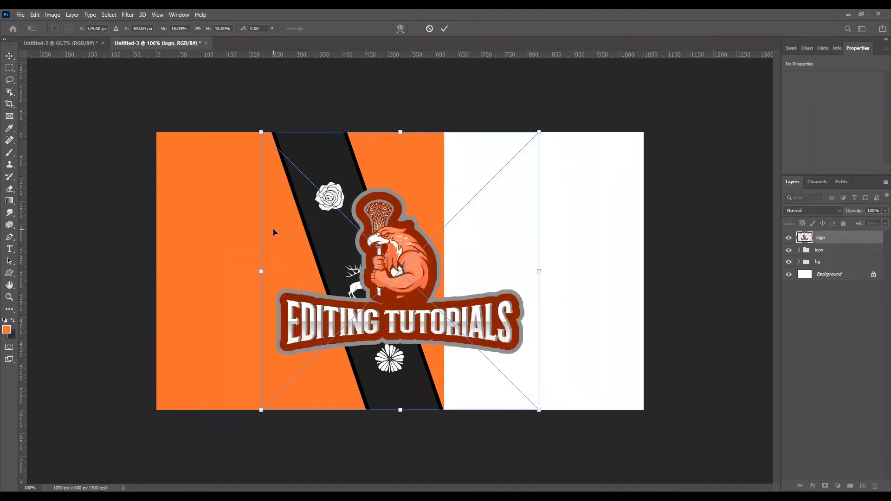
{"action": "left_click_drag", "start_coordinate": [260, 131], "coordinate": [341, 293]}
{"action": "left_click_drag", "start_coordinate": [406, 364], "coordinate": [181, 284]}
{"action": "left_click_drag", "start_coordinate": [312, 331], "coordinate": [258, 315]}
{"action": "left_click_drag", "start_coordinate": [223, 259], "coordinate": [235, 280]}
{"action": "key", "text": "Return"}
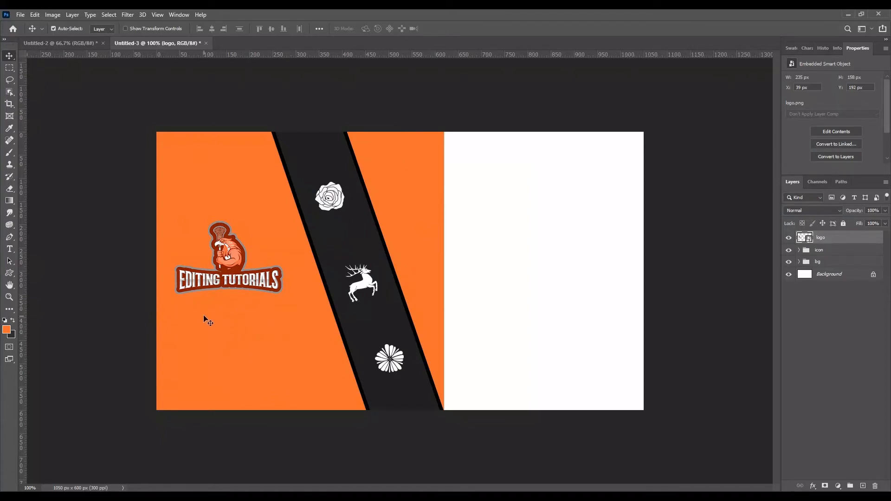
Add the text EDITING TUTORIALS in white (ffffff) beneath the logo.
{"action": "left_click", "coordinate": [10, 249]}
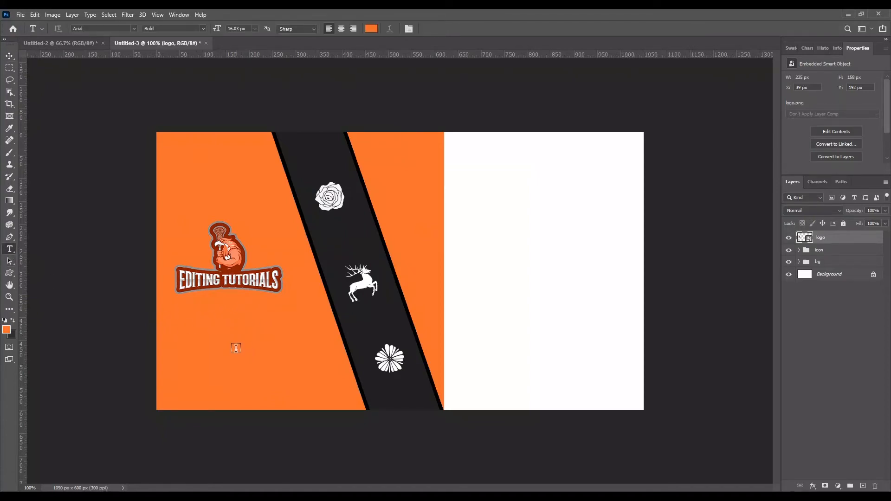
{"action": "left_click", "coordinate": [183, 321]}
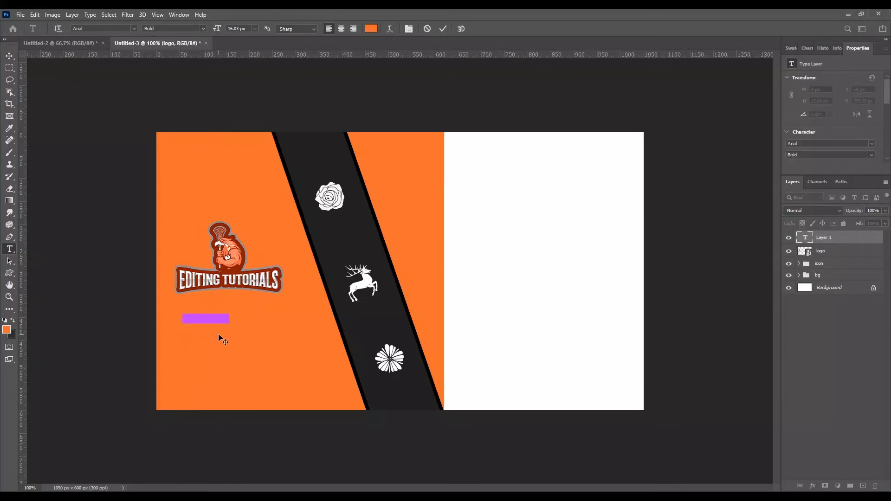
{"action": "key", "text": "BackSpace"}
{"action": "key", "text": "ctrl+a"}
{"action": "left_click", "coordinate": [807, 48]}
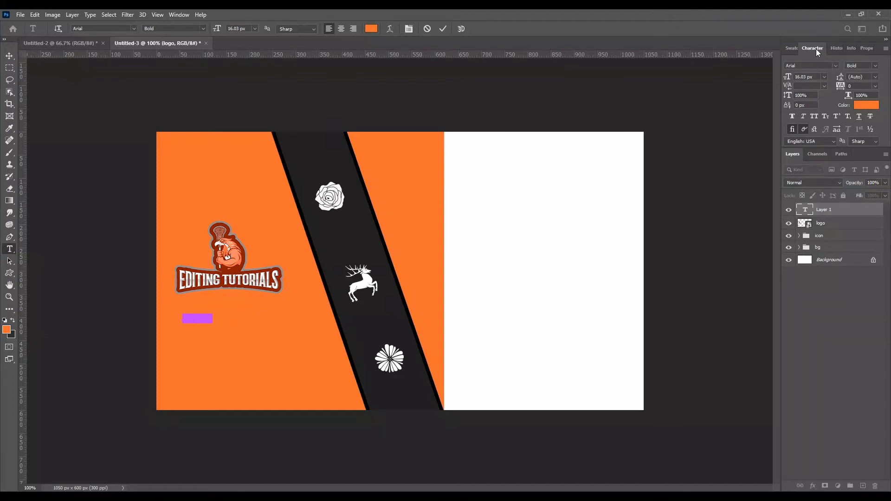
{"action": "left_click", "coordinate": [865, 106]}
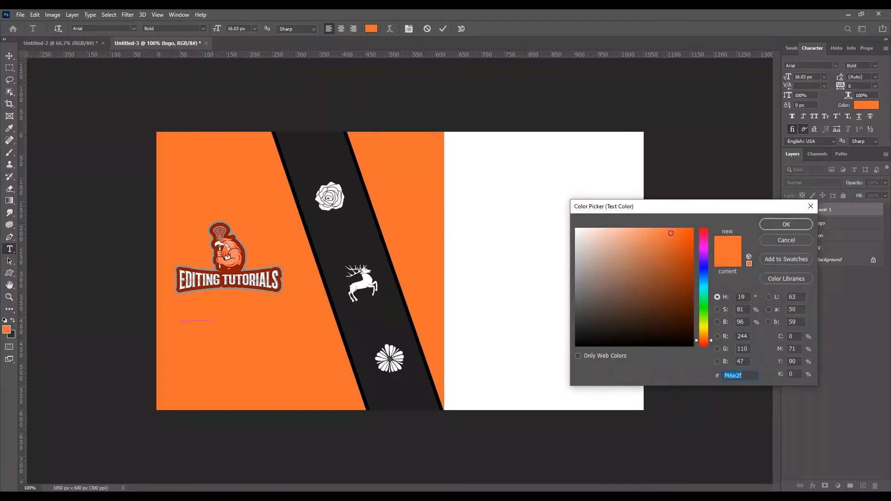
{"action": "left_click_drag", "start_coordinate": [670, 233], "coordinate": [566, 225]}
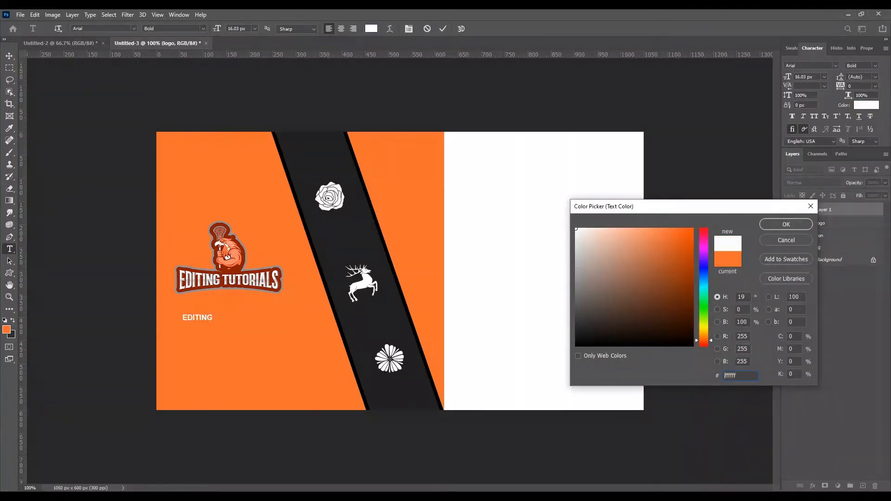
{"action": "left_click", "coordinate": [777, 227]}
{"action": "left_click", "coordinate": [212, 319]}
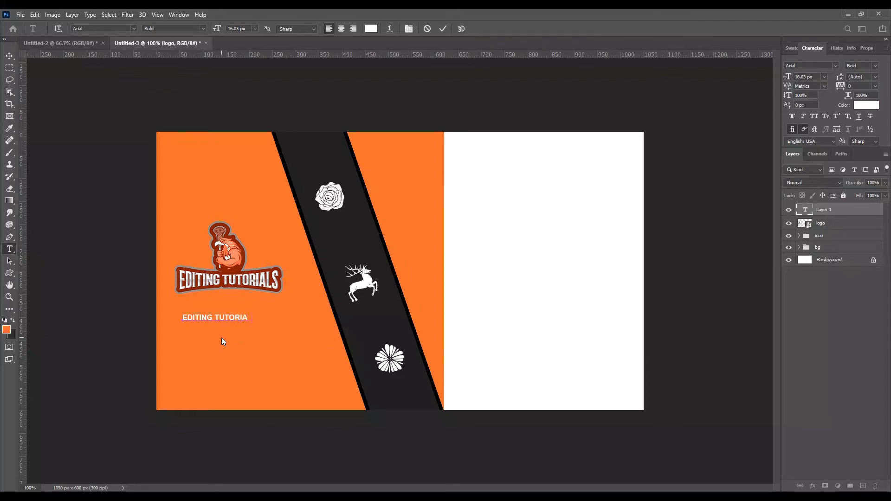
{"action": "type", "text": "LS"}
{"action": "left_click", "coordinate": [9, 56]}
Scale the EDITING TUTORIALS text to about 147% and centre it under the logo.
{"action": "key", "text": "ctrl+t"}
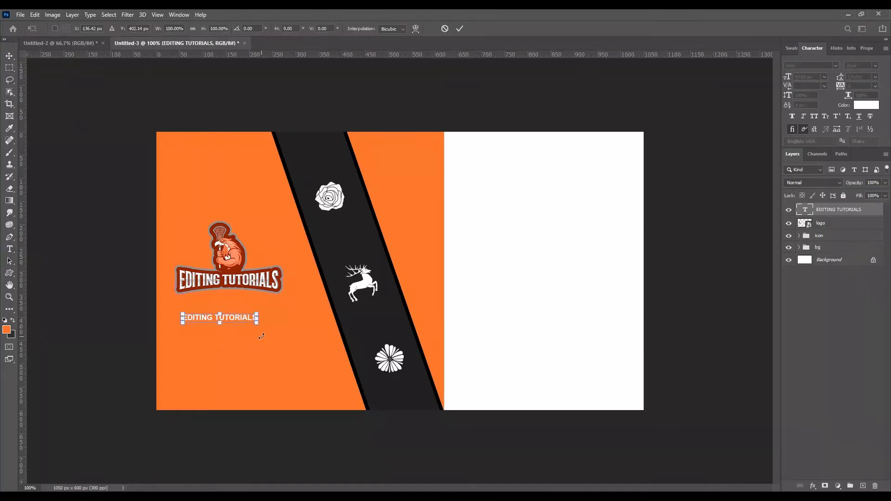
{"action": "mouse_move", "coordinate": [258, 325]}
{"action": "left_mouse_down"}
{"action": "mouse_move", "coordinate": [288, 339]}
{"action": "mouse_move", "coordinate": [250, 324]}
{"action": "left_mouse_up"}
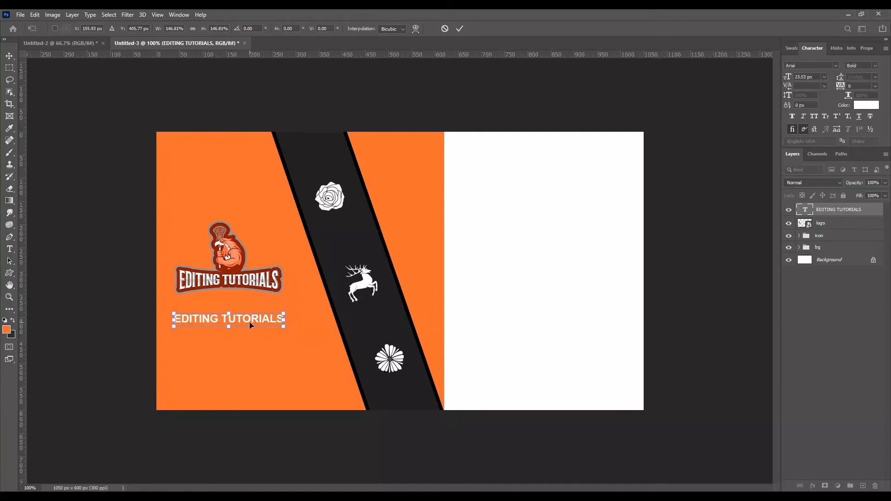
{"action": "key", "text": "Return"}
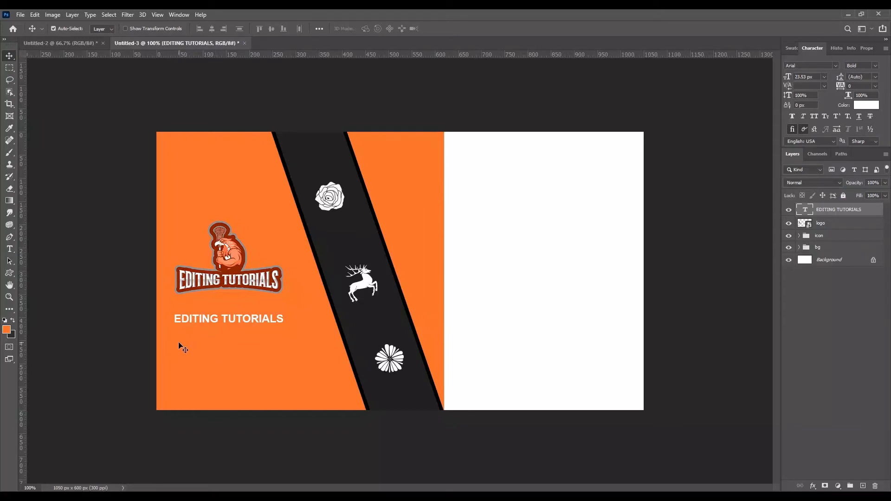
Add a new text line SUBSCRIBE ME below the EDITING TUTORIALS text.
{"action": "left_click", "coordinate": [9, 250]}
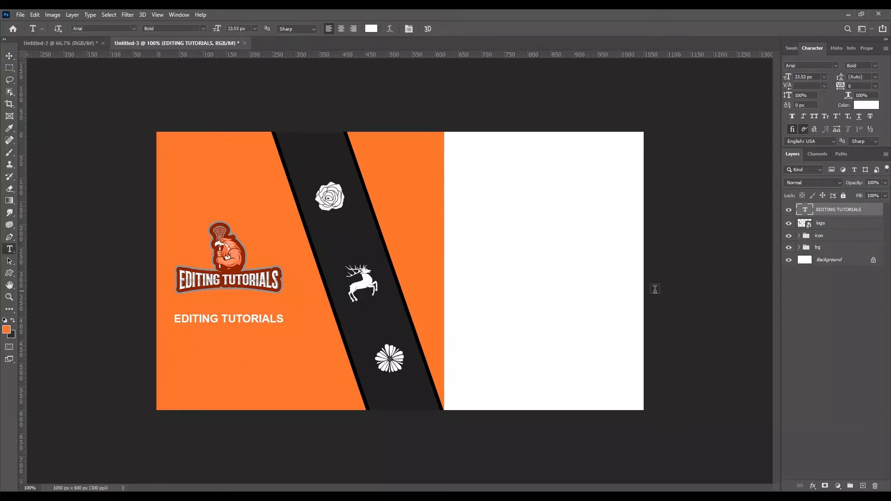
{"action": "left_click", "coordinate": [198, 345]}
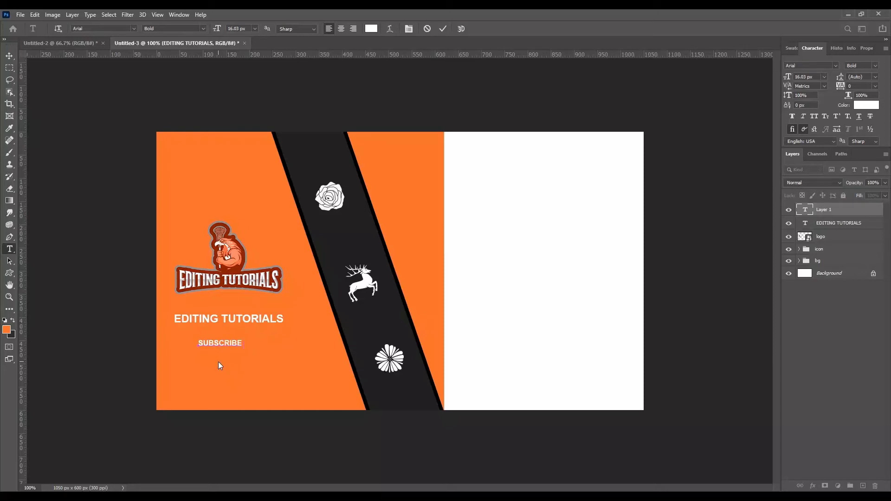
{"action": "type", "text": "SUBSCRIBE ME"}
Recolour the SUBSCRIBE ME text with the dark red 8a1e00 sampled from the logo.
{"action": "key", "text": "ctrl+a"}
{"action": "left_click", "coordinate": [866, 106]}
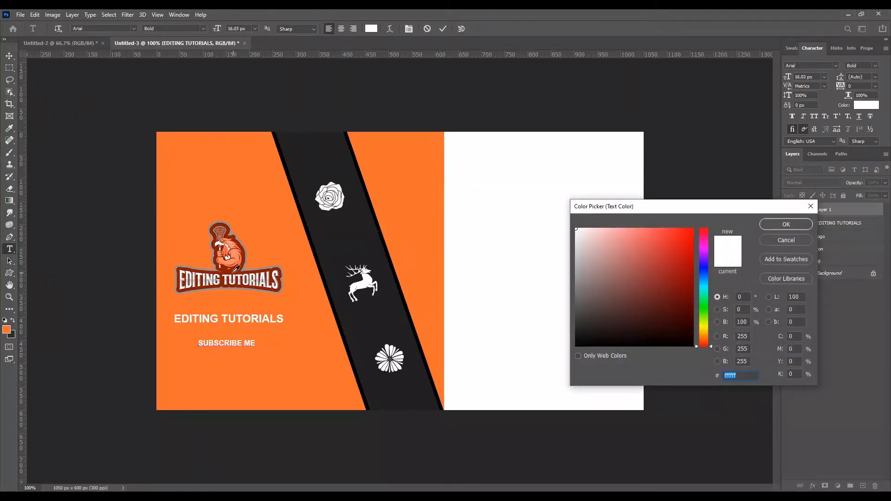
{"action": "left_click", "coordinate": [239, 272]}
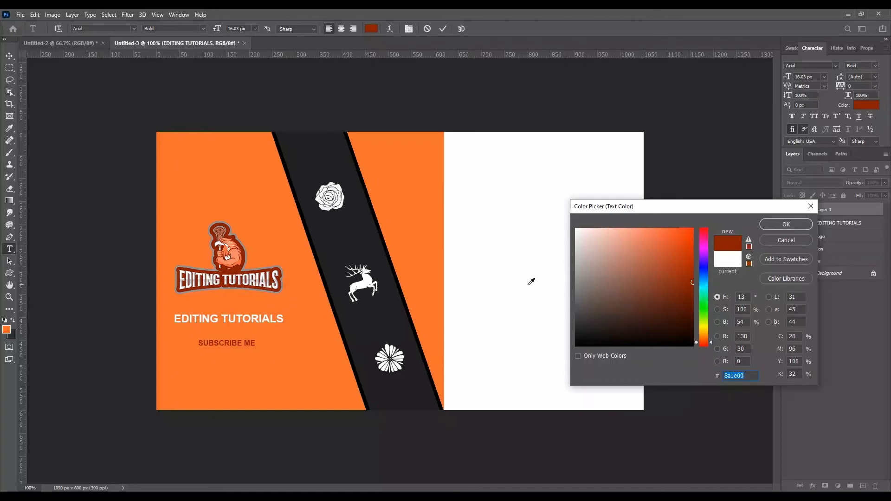
{"action": "mouse_move", "coordinate": [666, 246]}
{"action": "left_mouse_down"}
{"action": "mouse_move", "coordinate": [667, 230]}
{"action": "mouse_move", "coordinate": [587, 262]}
{"action": "mouse_move", "coordinate": [570, 235]}
{"action": "mouse_move", "coordinate": [583, 231]}
{"action": "left_mouse_up"}
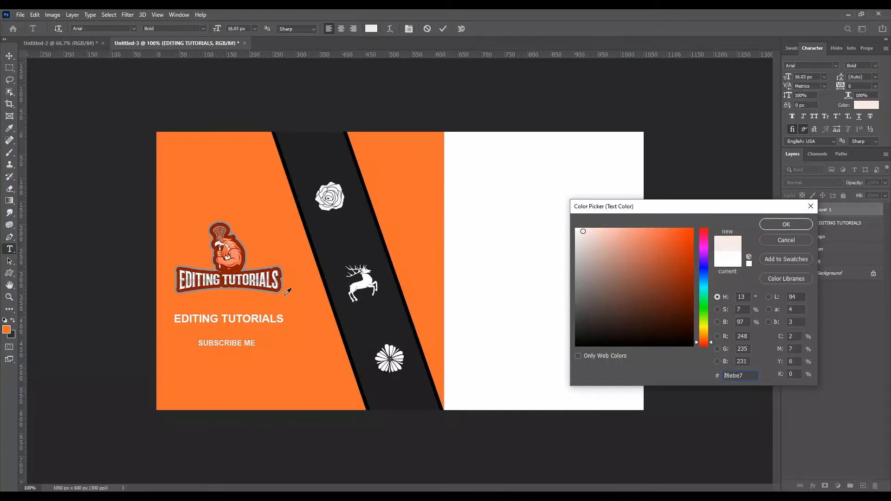
{"action": "left_click", "coordinate": [240, 269]}
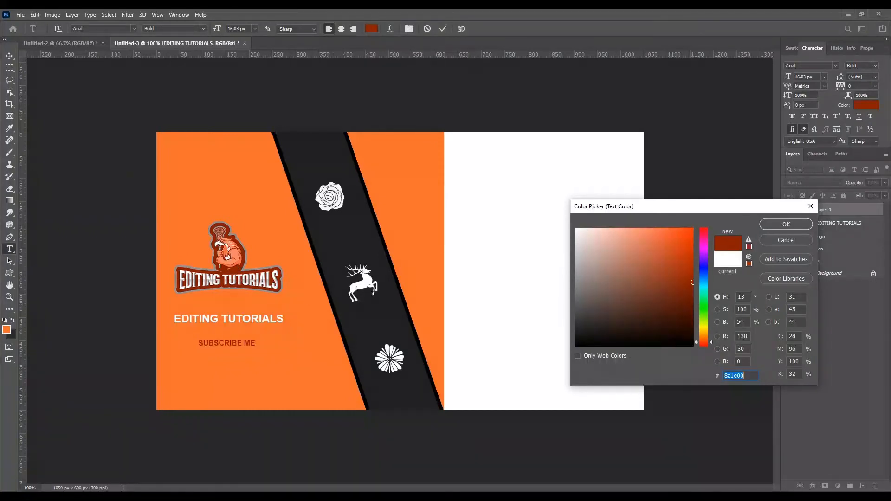
{"action": "key", "text": "Return"}
{"action": "left_click", "coordinate": [10, 56]}
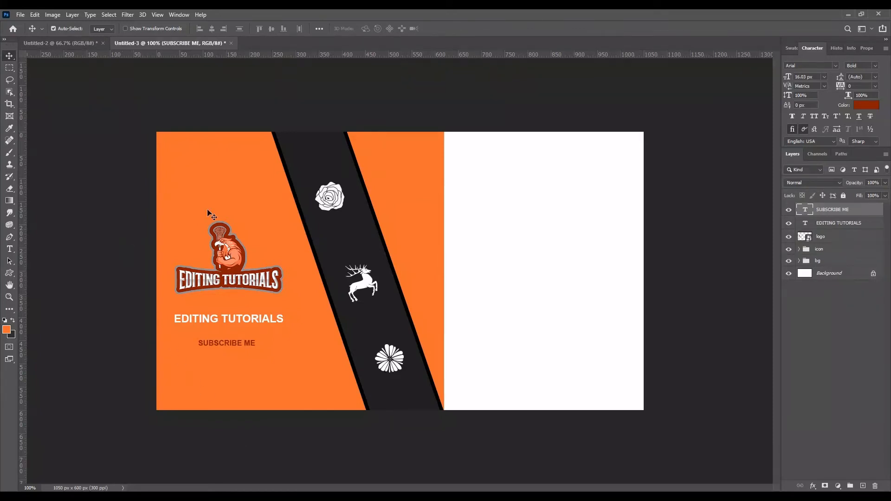
Group the SUBSCRIBE ME, EDITING TUTORIALS and logo layers and name the group company logo.
{"action": "left_click", "coordinate": [840, 237], "text": "shift"}
{"action": "left_click", "coordinate": [849, 486]}
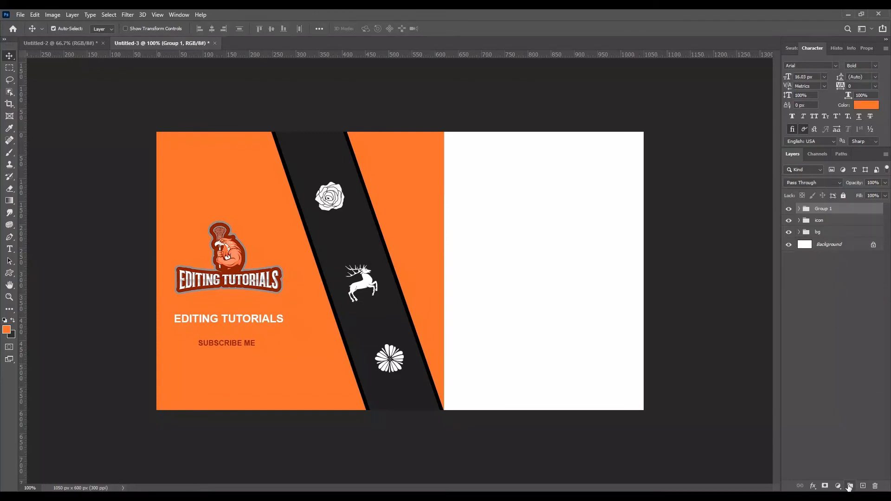
{"action": "double_click", "coordinate": [822, 209]}
{"action": "type", "text": "company logo"}
{"action": "key", "text": "Return"}
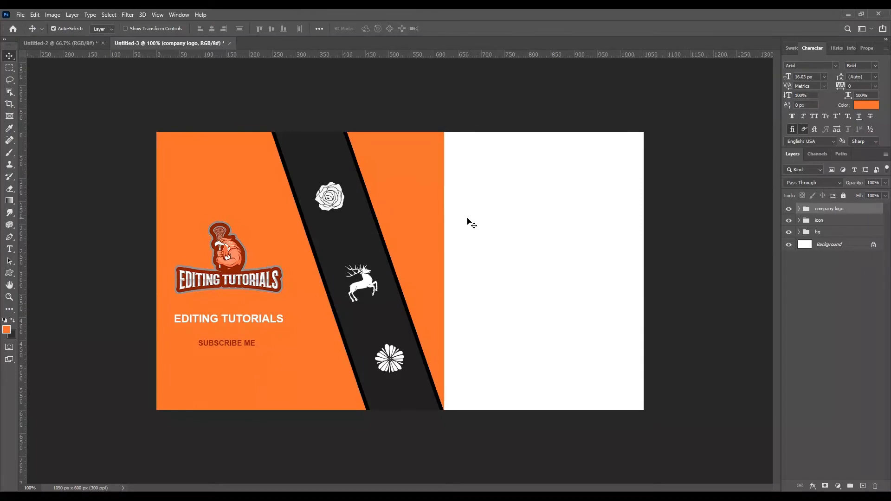
Add a text layer reading ADDRESS : in the upper part of the card's white area.
{"action": "key", "text": "t"}
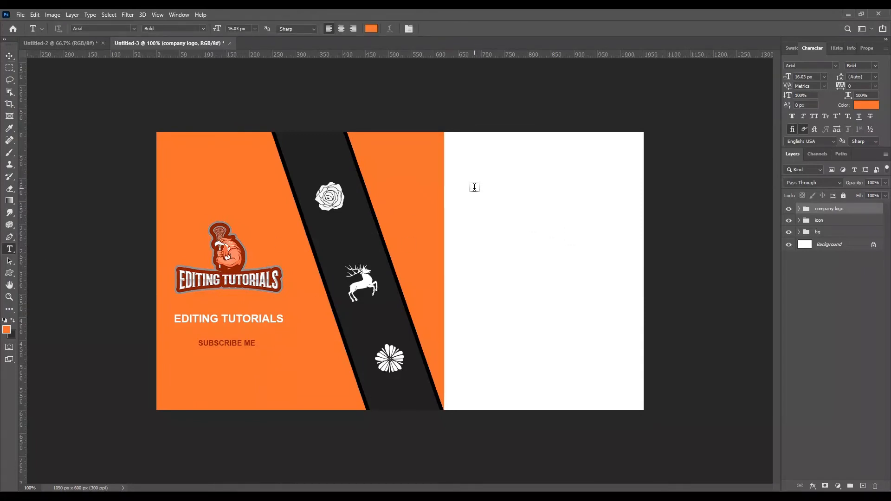
{"action": "left_click", "coordinate": [474, 187]}
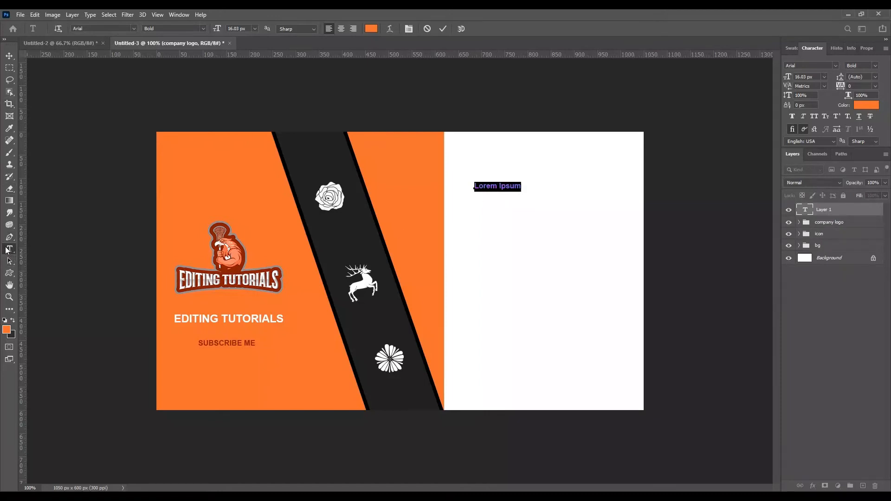
{"action": "left_click", "coordinate": [486, 186]}
{"action": "left_click_drag", "start_coordinate": [474, 186], "coordinate": [529, 188]}
{"action": "type", "text": "A"}
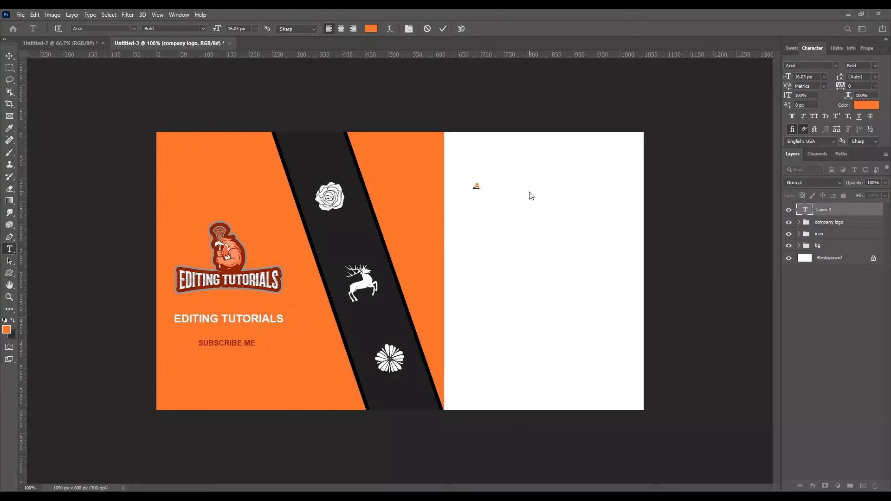
{"action": "type", "text": "DDRESS :"}
Recolour the ADDRESS : text with the dark red 8a1e00 sampled from the logo.
{"action": "key", "text": "ctrl+a"}
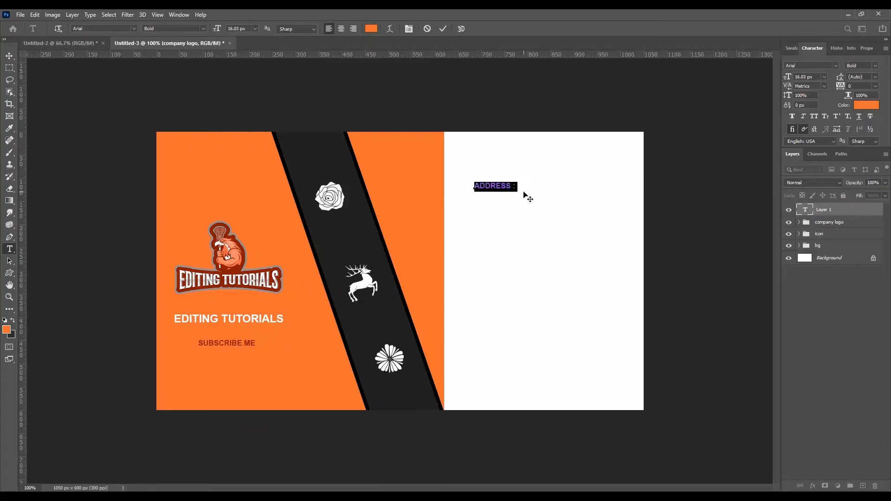
{"action": "left_click", "coordinate": [866, 106]}
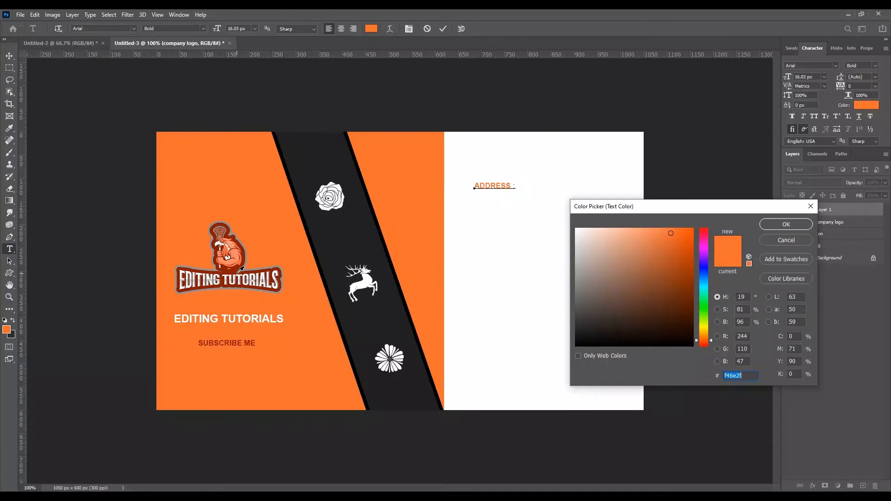
{"action": "left_click", "coordinate": [236, 269]}
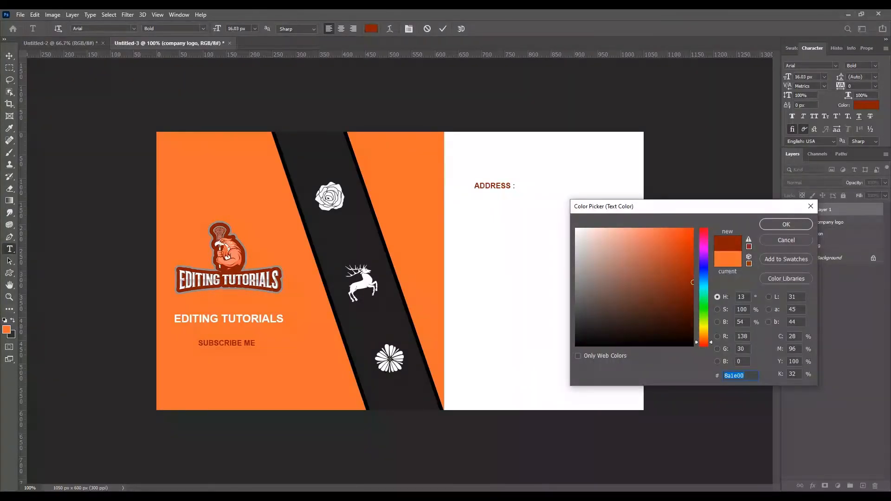
{"action": "left_click", "coordinate": [787, 224]}
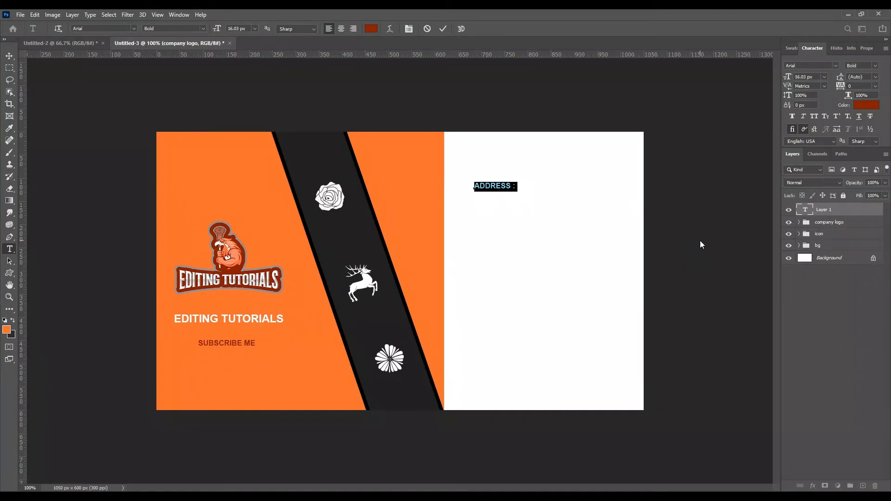
{"action": "left_click", "coordinate": [9, 55]}
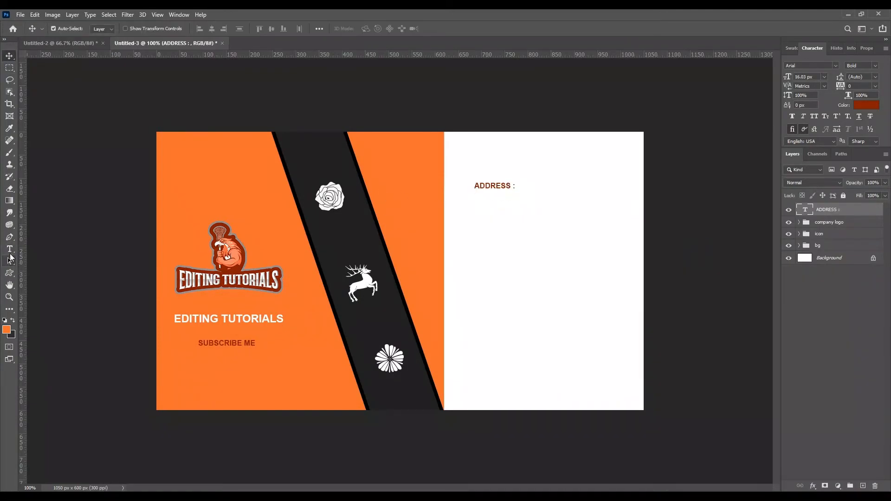
Extend the ADDRESS : text with the house name and house number, separated by a comma.
{"action": "left_click", "coordinate": [9, 249]}
{"action": "left_click", "coordinate": [506, 183]}
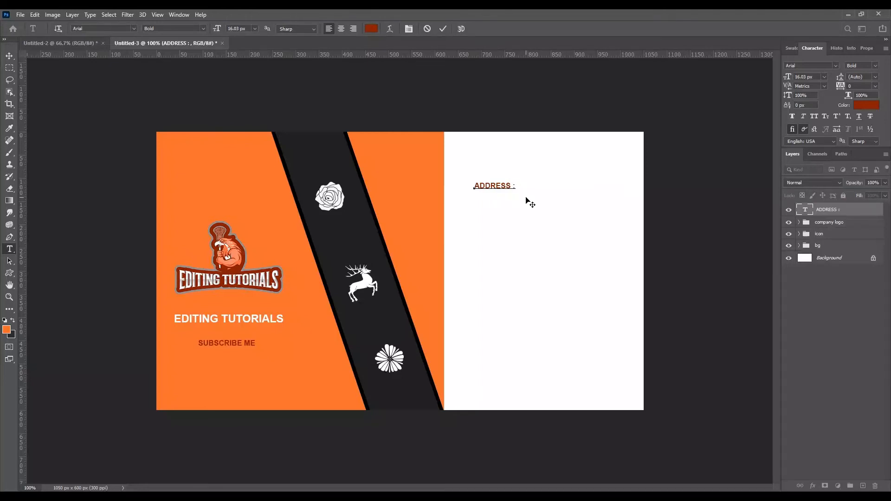
{"action": "type", "text": "HO"}
{"action": "type", "text": "U"}
{"action": "type", "text": "SE"}
{"action": "type", "text": " NAME"}
{"action": "type", "text": "  H"}
{"action": "type", "text": "O"}
{"action": "type", "text": "USE"}
{"action": "type", "text": "SE"}
{"action": "key", "text": "Delete"}
{"action": "key", "text": "Delete"}
{"action": "type", "text": "NO#7"}
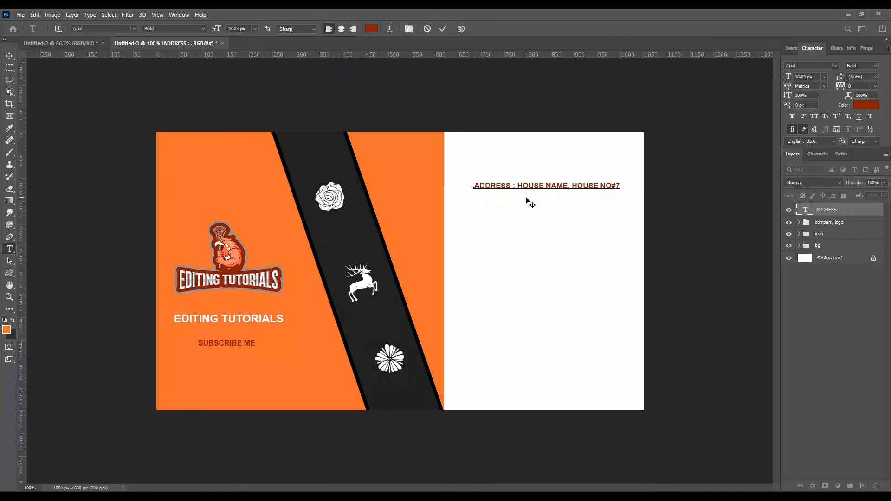
Append the road number label to the address and break the line before the house number.
{"action": "type", "text": ", ROAD"}
{"action": "type", "text": "NO#"}
{"action": "left_click", "coordinate": [572, 186]}
{"action": "key", "text": "Return"}
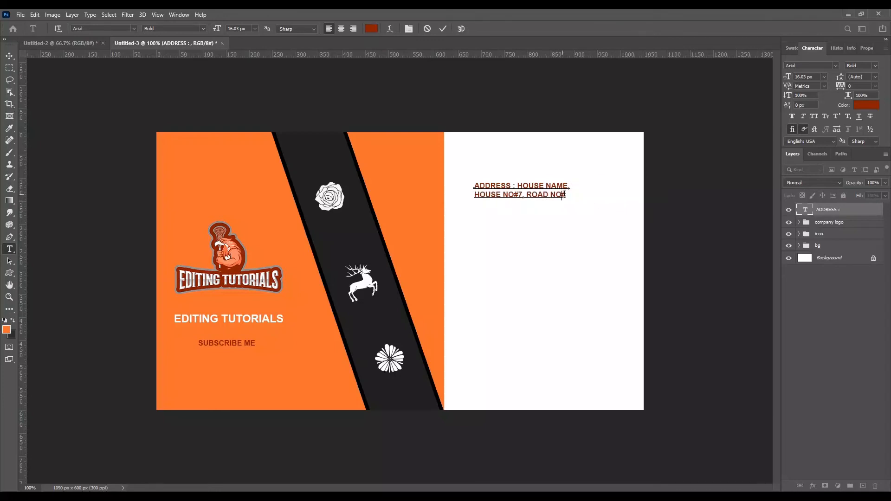
Complete the address's second line with the road number, city, postal code and country.
{"action": "type", "text": "NO#78,"}
{"action": "type", "text": "D"}
{"action": "key", "text": "BackSpace"}
{"action": "type", "text": "DHAKA- 25235"}
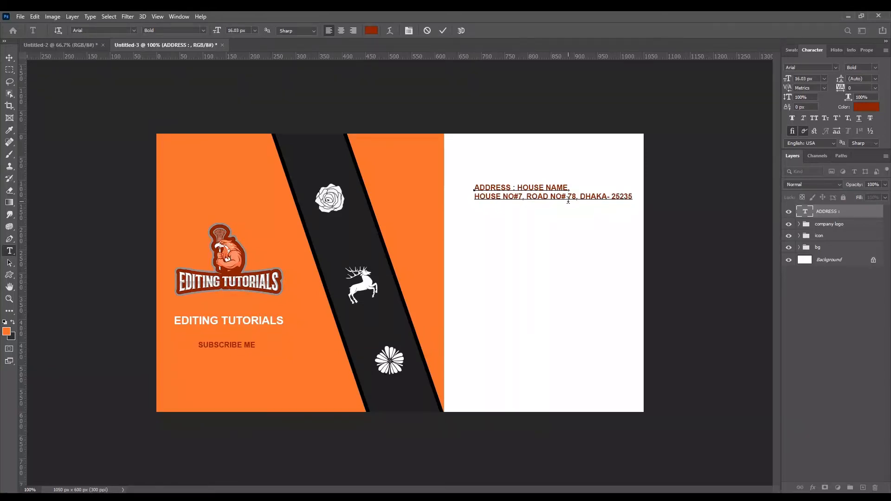
{"action": "type", "text": ", BANGLA"}
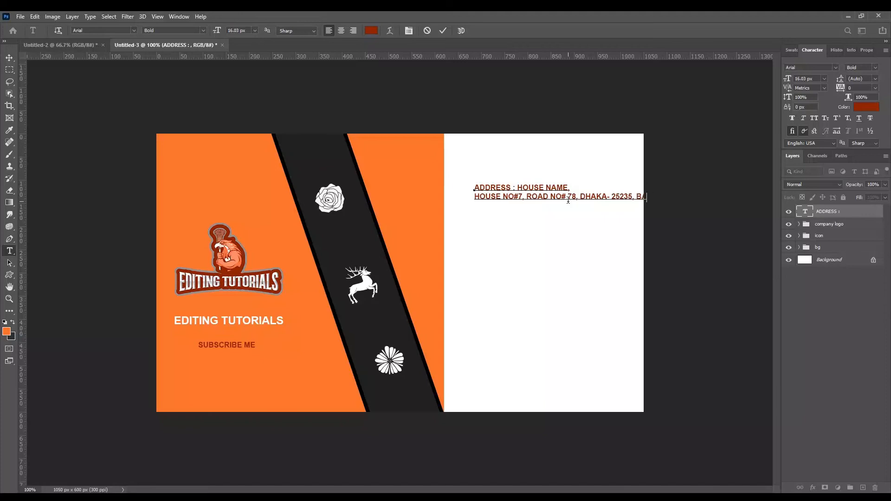